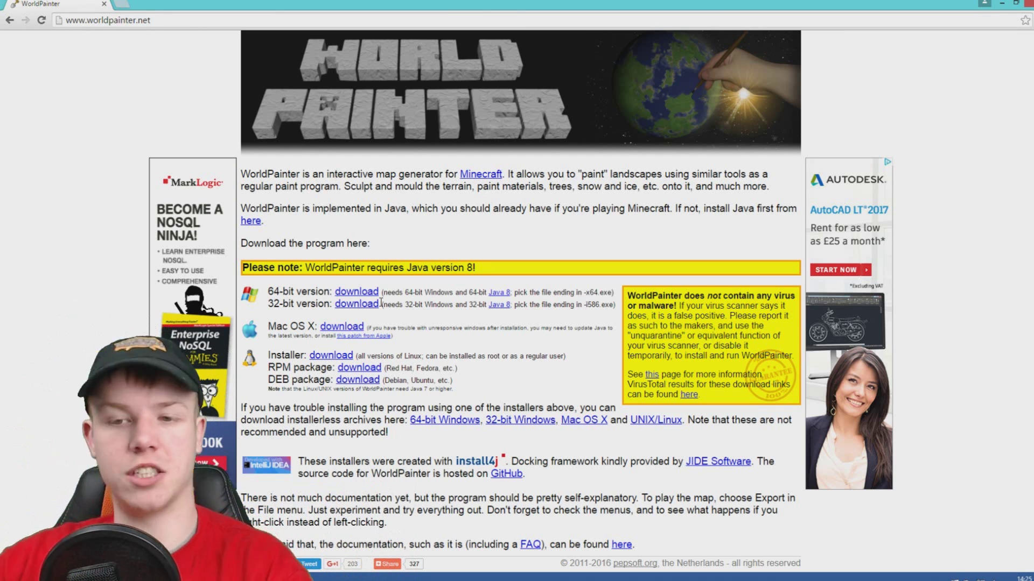
# Start a new WorldPainter world named WorldPainterTutorial
pyautogui.click(1002, 3)
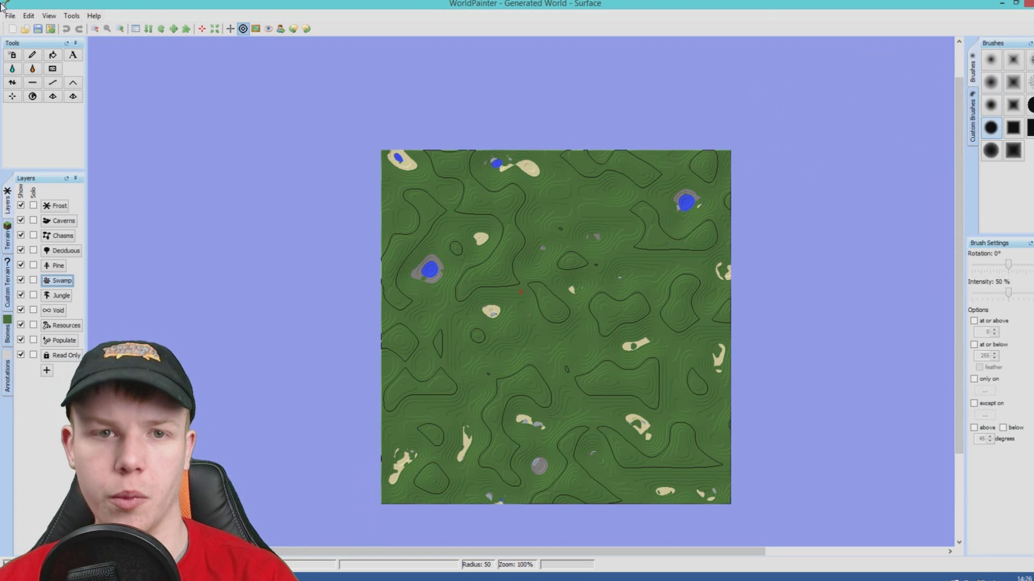
pyautogui.click(10, 16)
pyautogui.moveTo(25, 24)
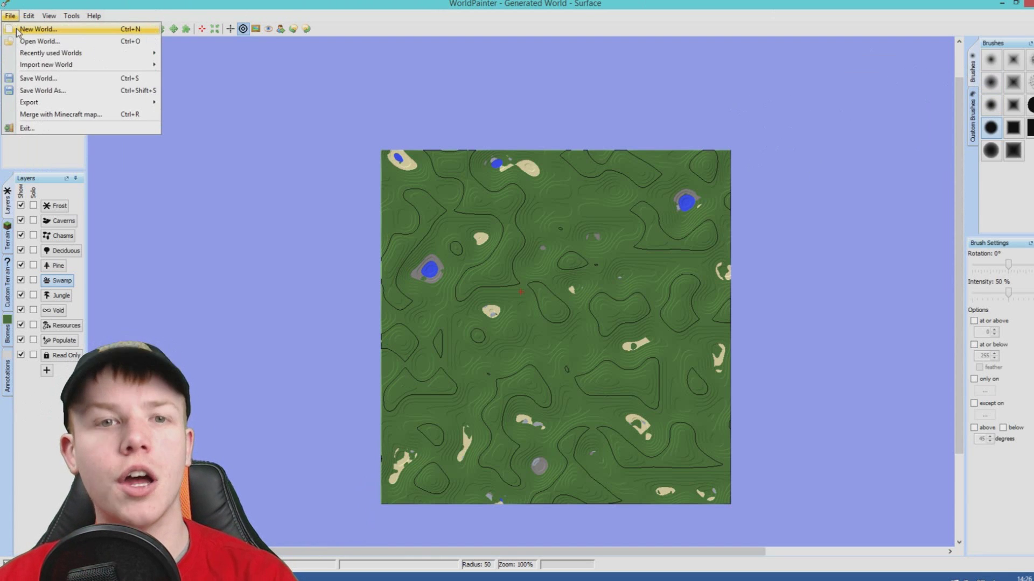
pyautogui.click(32, 29)
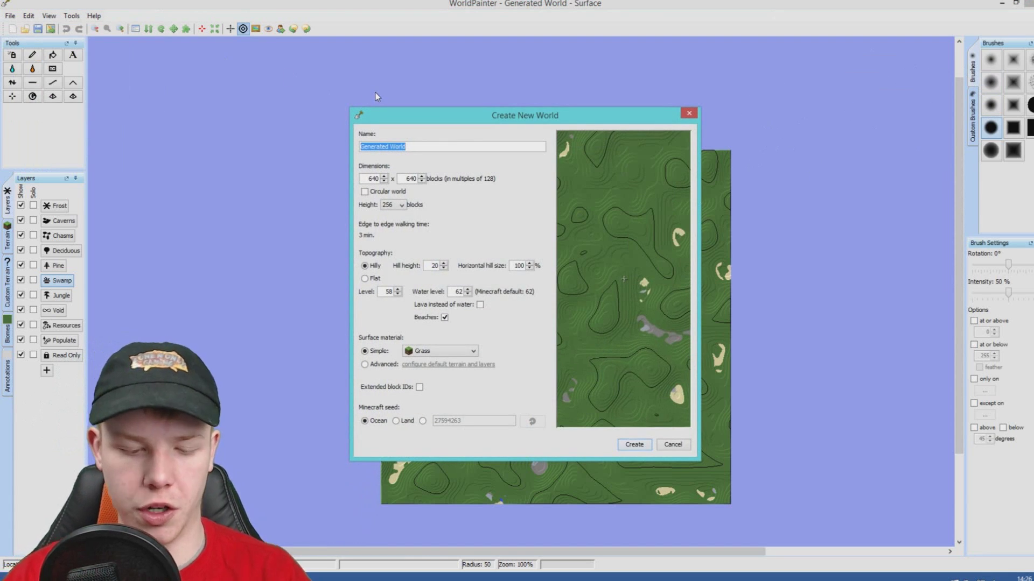
pyautogui.write('WorldPainterTutorial')
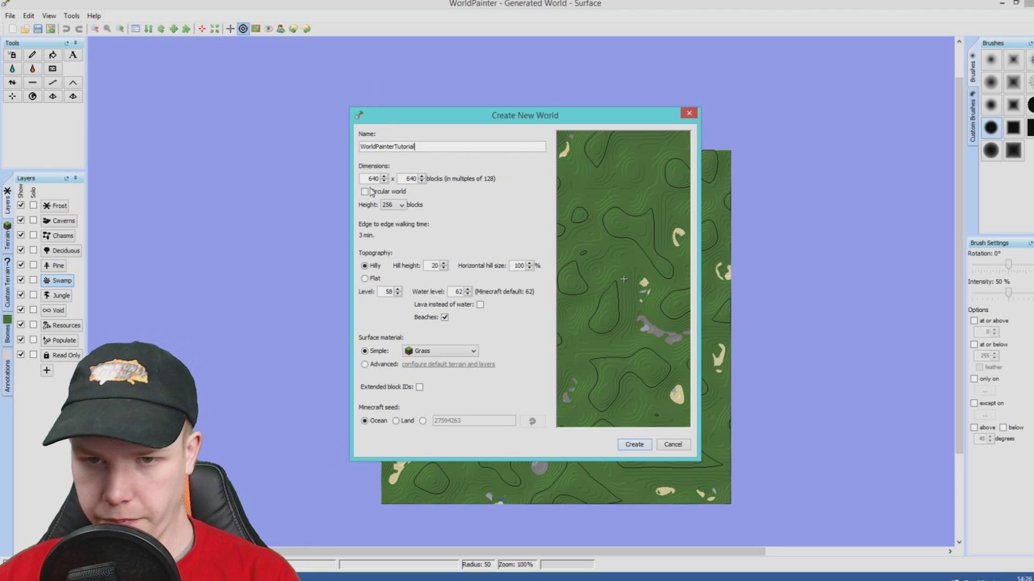
# Enter 1024 blocks for both the world's width and length
pyautogui.doubleClick(373, 178)
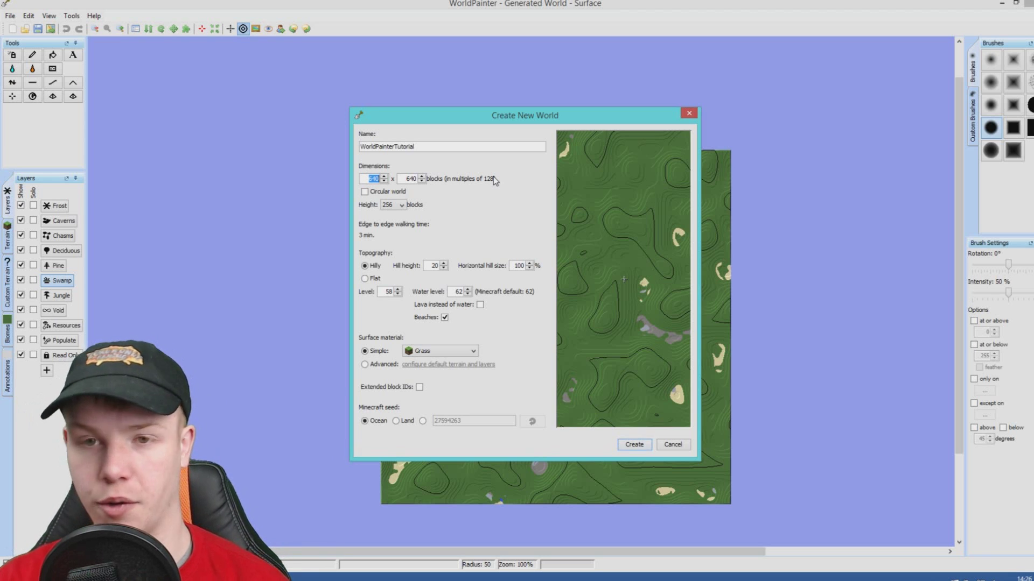
pyautogui.write('1024')
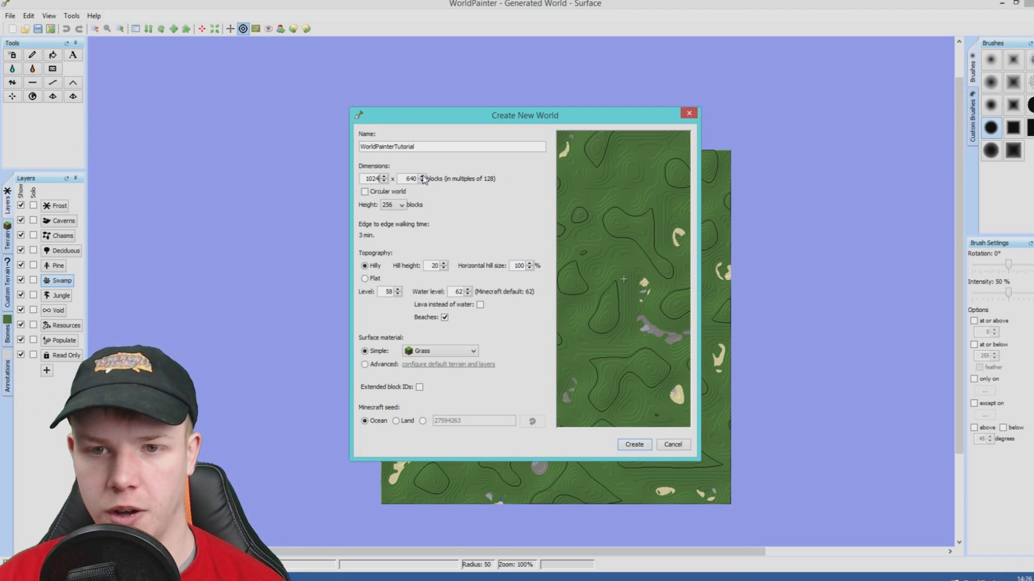
pyautogui.doubleClick(407, 179)
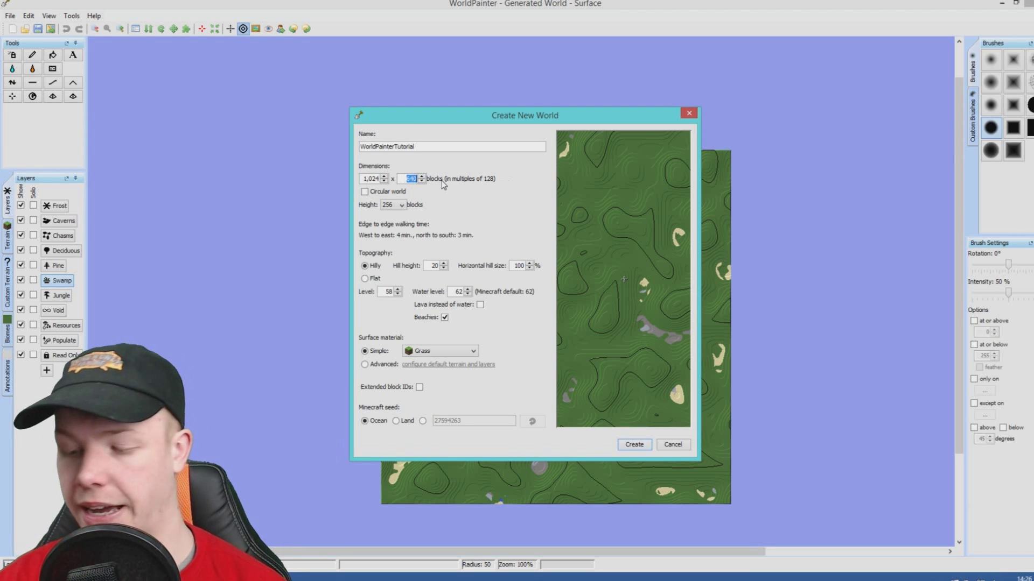
pyautogui.write('1024')
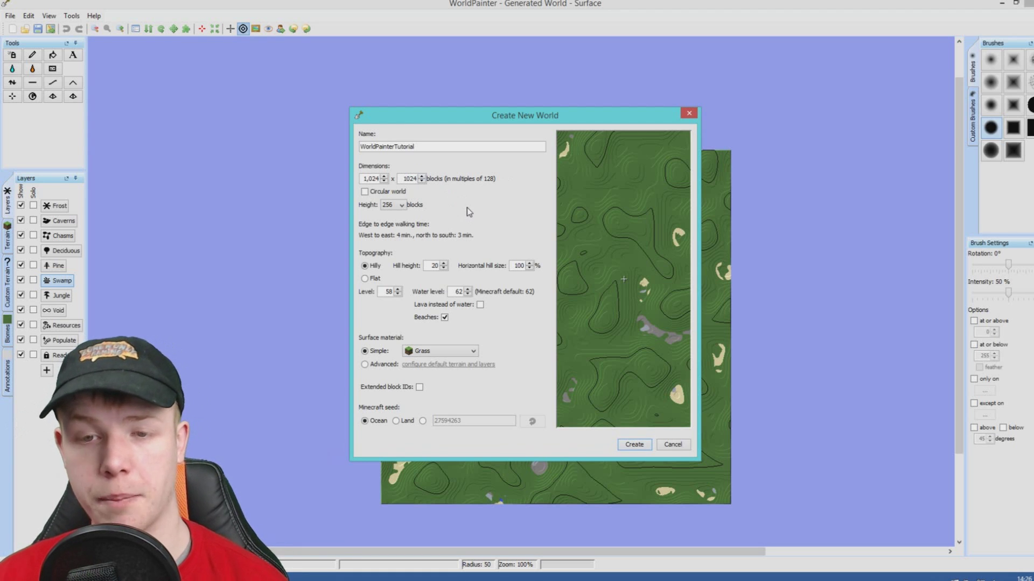
pyautogui.click(422, 181)
# Return the world length to 1,024 and keep the height at 256
pyautogui.click(422, 177)
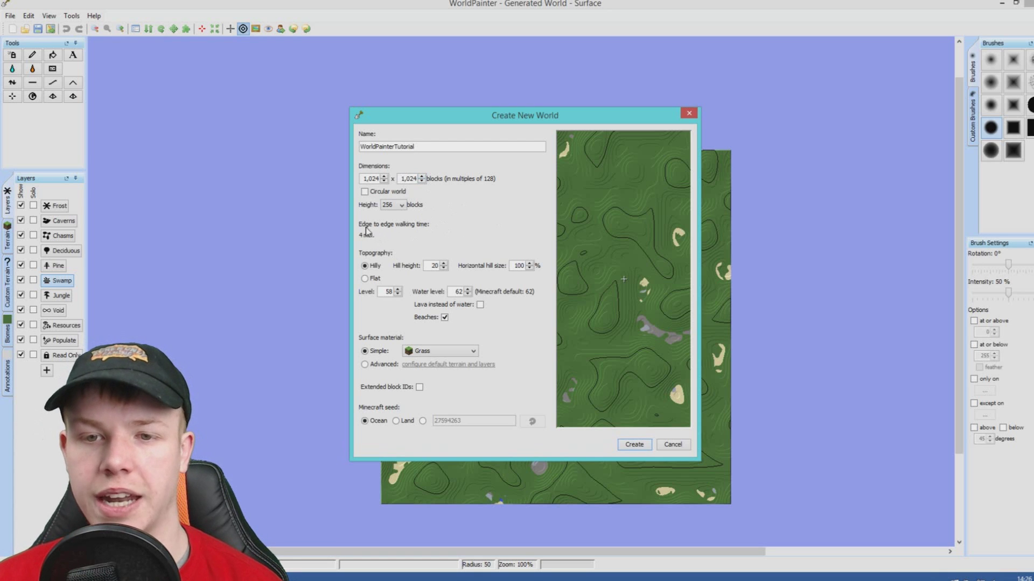
pyautogui.click(402, 205)
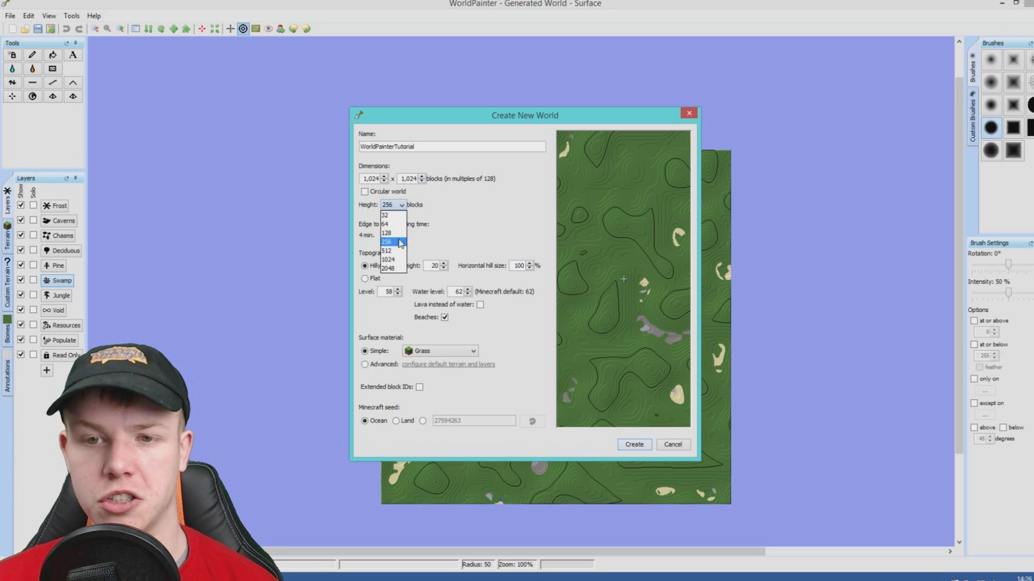
pyautogui.click(450, 232)
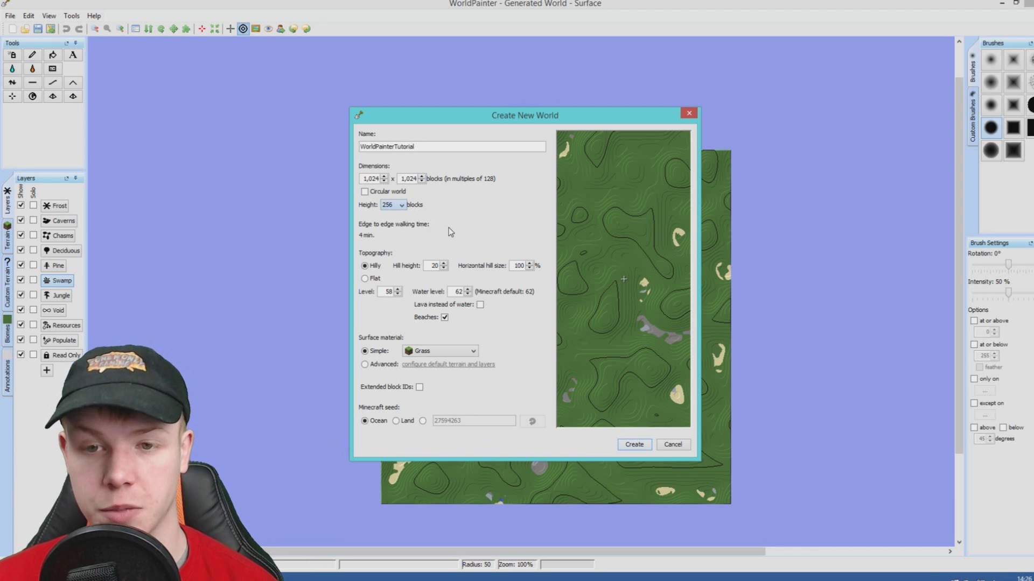
# Make the terrain flat with ground level 30 and water level 30, keeping water rather than lava
pyautogui.click(365, 280)
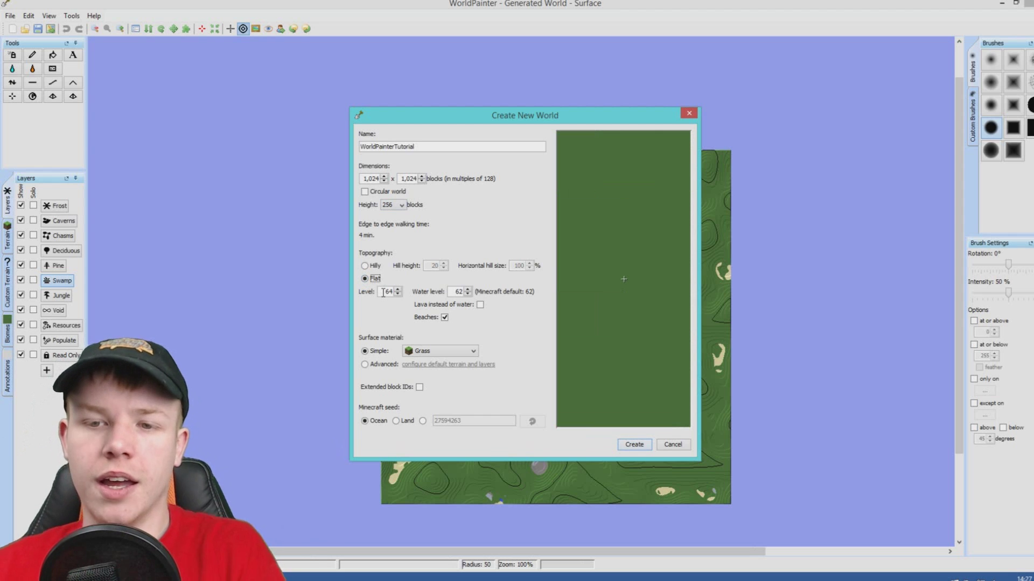
pyautogui.moveTo(383, 292); pyautogui.dragTo(400, 297)
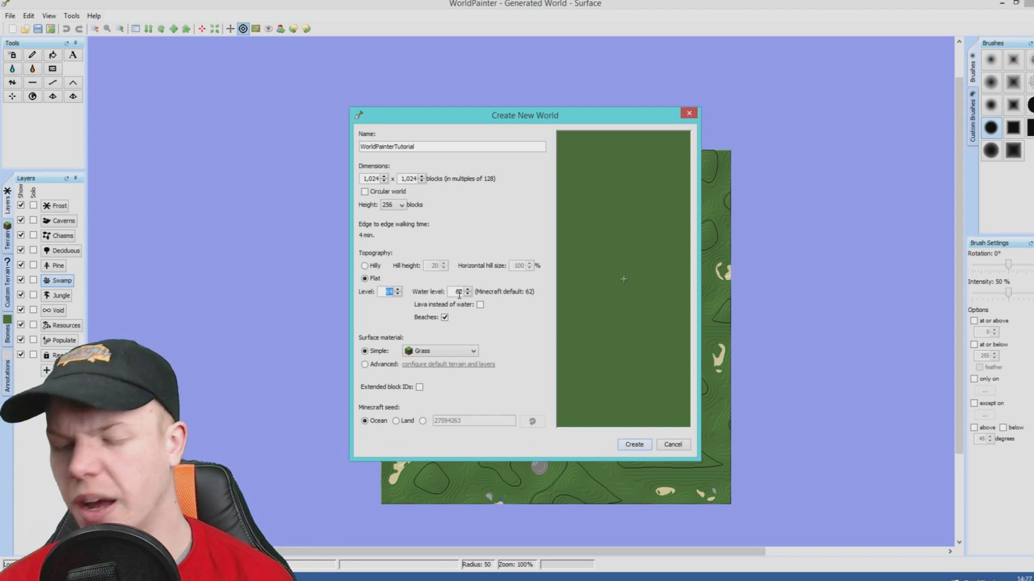
pyautogui.write('30')
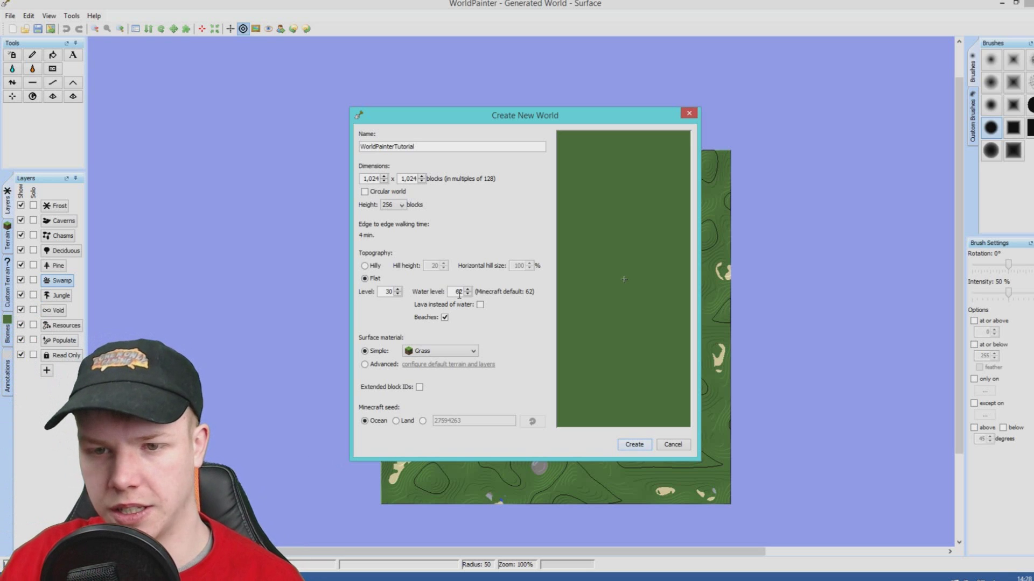
pyautogui.moveTo(450, 291); pyautogui.dragTo(478, 295)
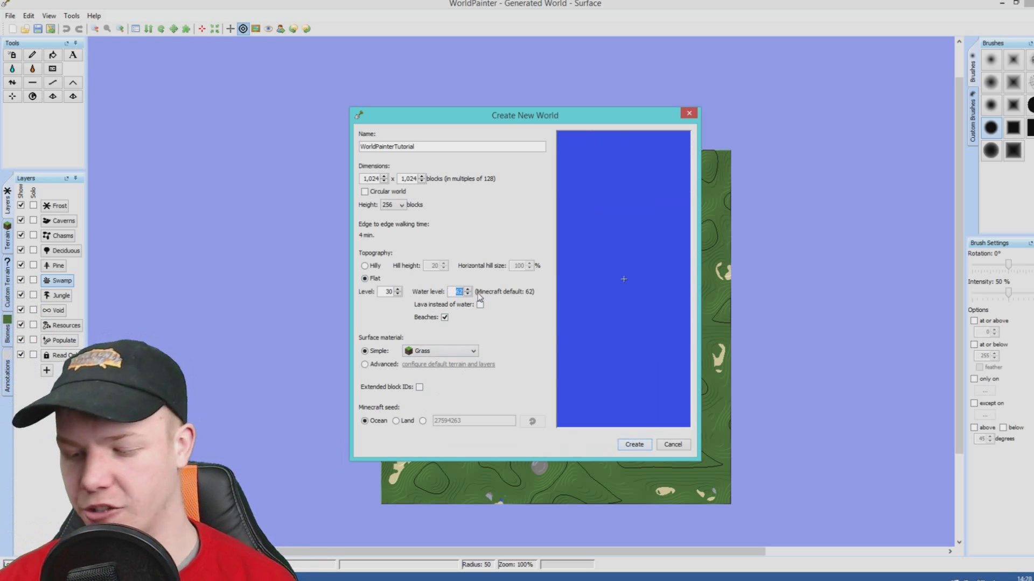
pyautogui.write('2')
pyautogui.write('30')
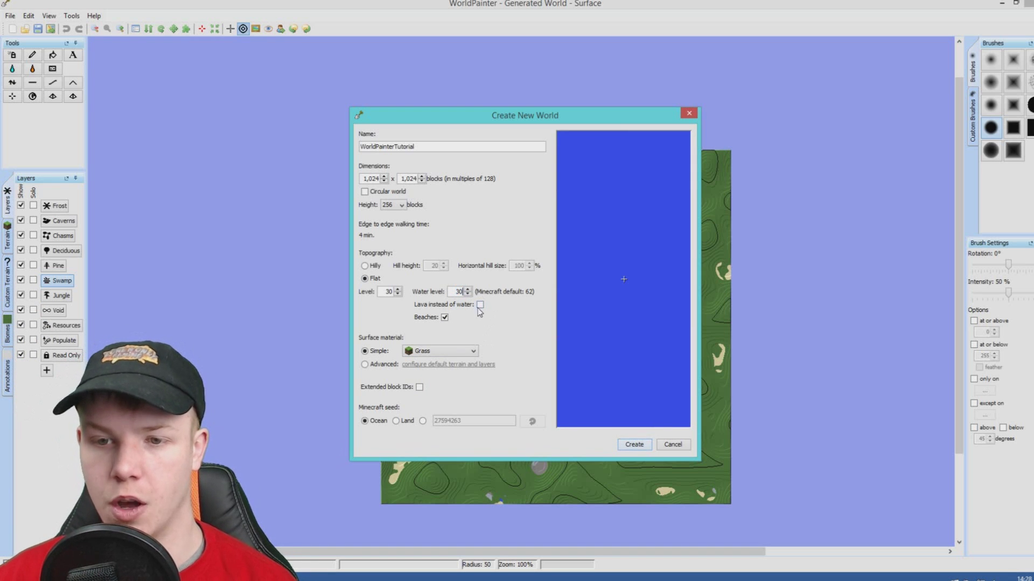
pyautogui.click(480, 305)
pyautogui.click(479, 304)
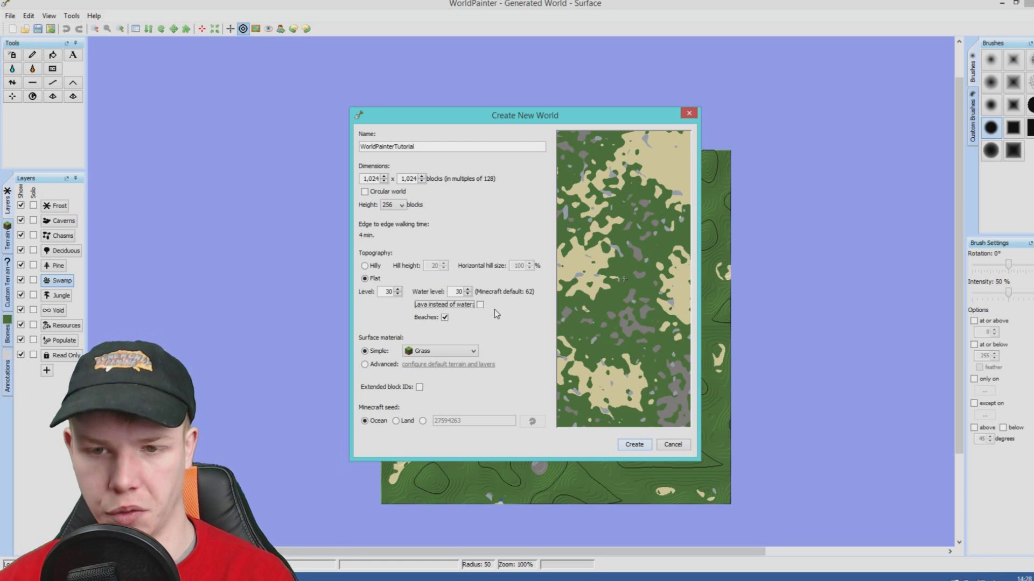
# Turn off beaches around the water
pyautogui.click(445, 318)
pyautogui.click(445, 317)
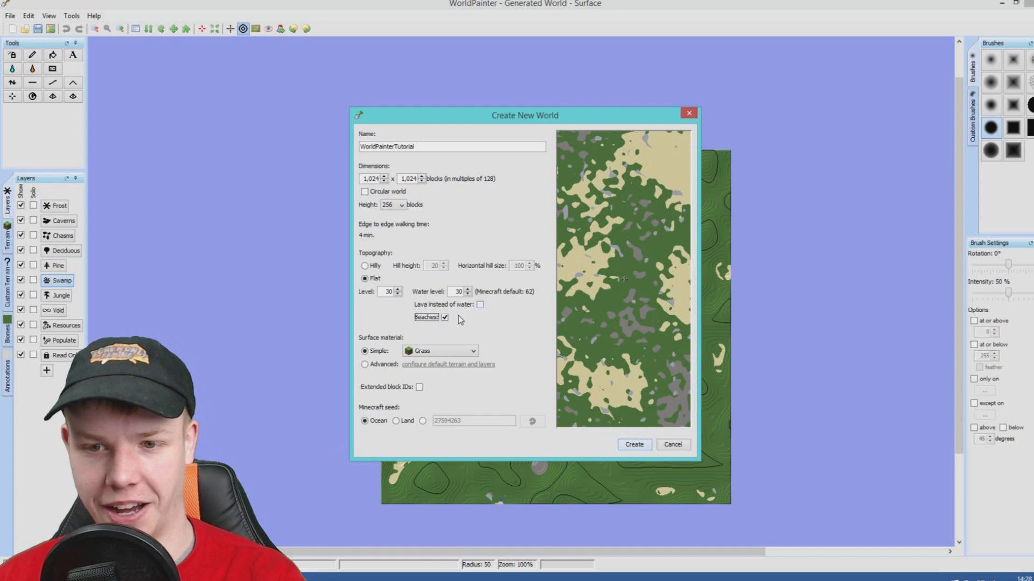
pyautogui.click(444, 318)
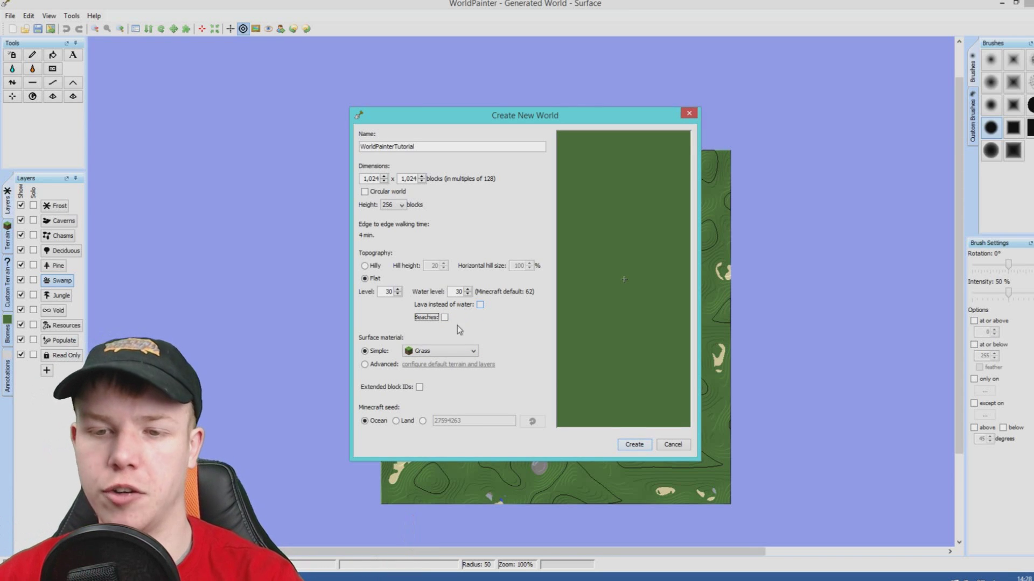
# Choose Bare Grass as the surface material and leave the seed type on Ocean
pyautogui.click(441, 351)
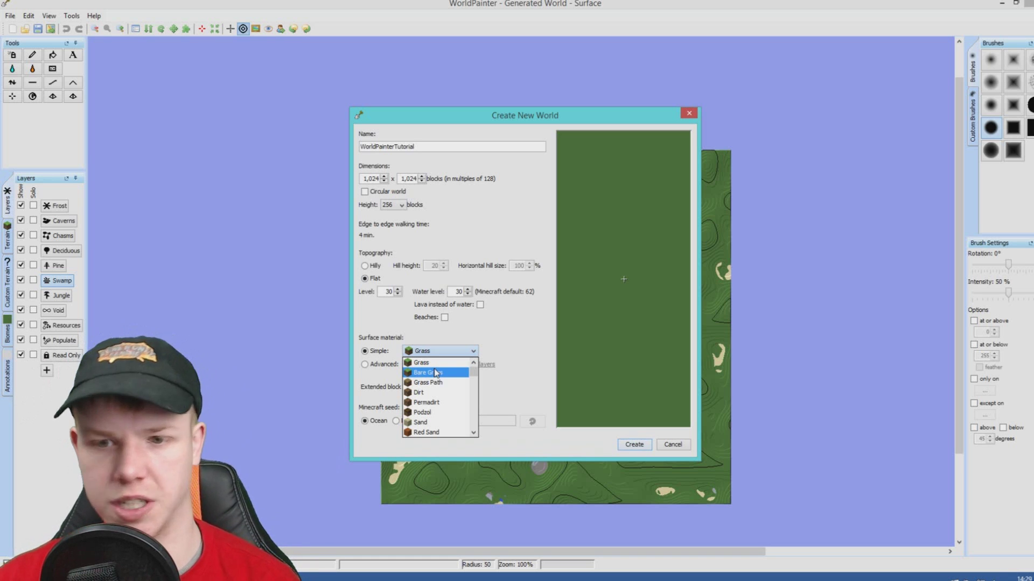
pyautogui.scroll(-1, 452, 385)
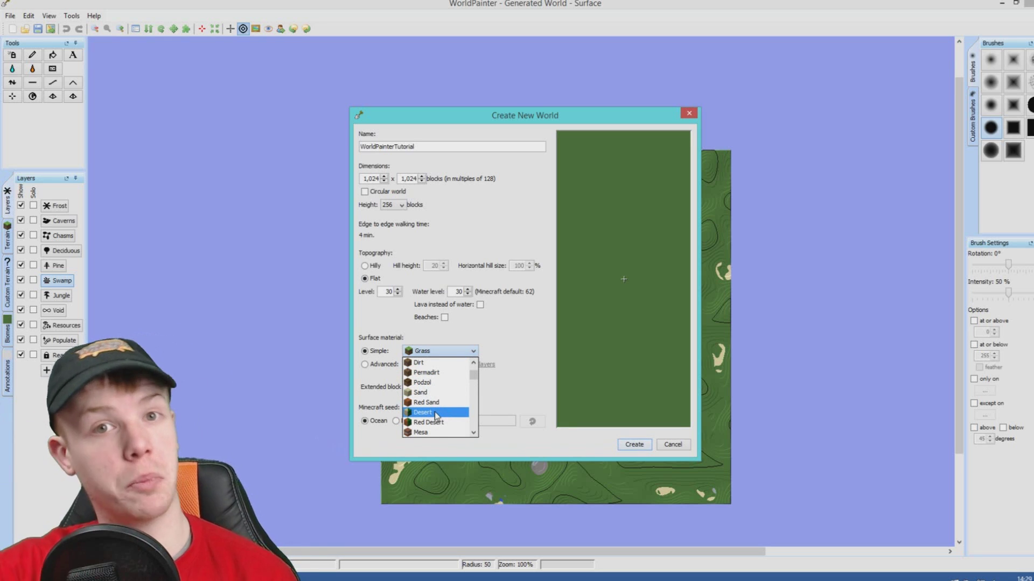
pyautogui.scroll(-3, 438, 413)
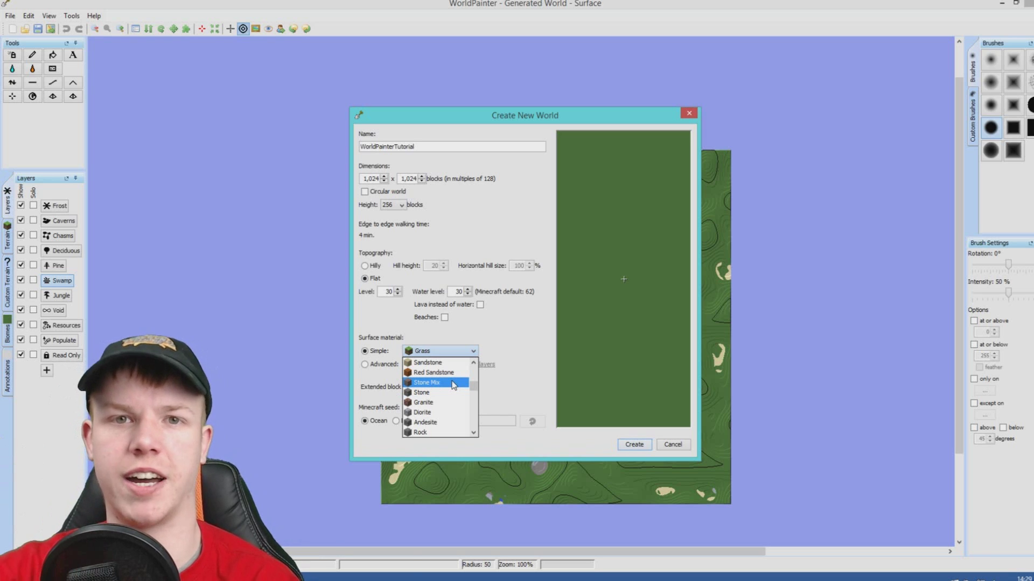
pyautogui.scroll(-5, 452, 384)
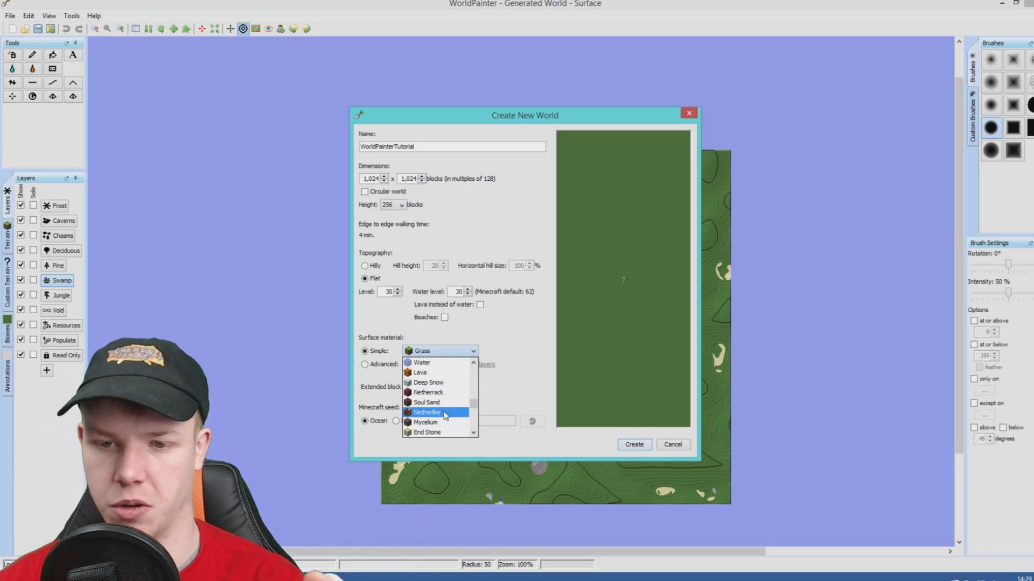
pyautogui.scroll(5, 425, 401)
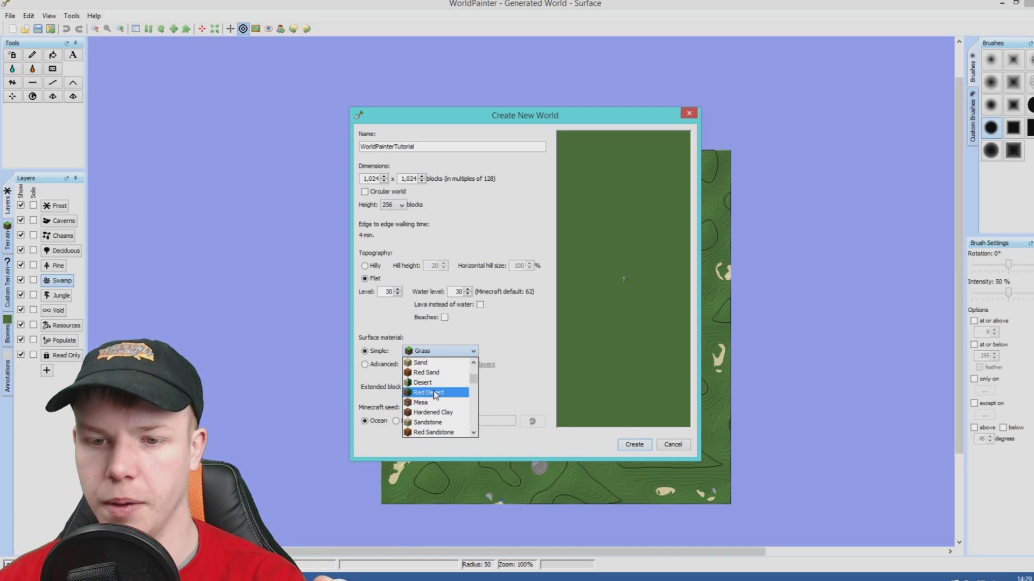
pyautogui.click(434, 373)
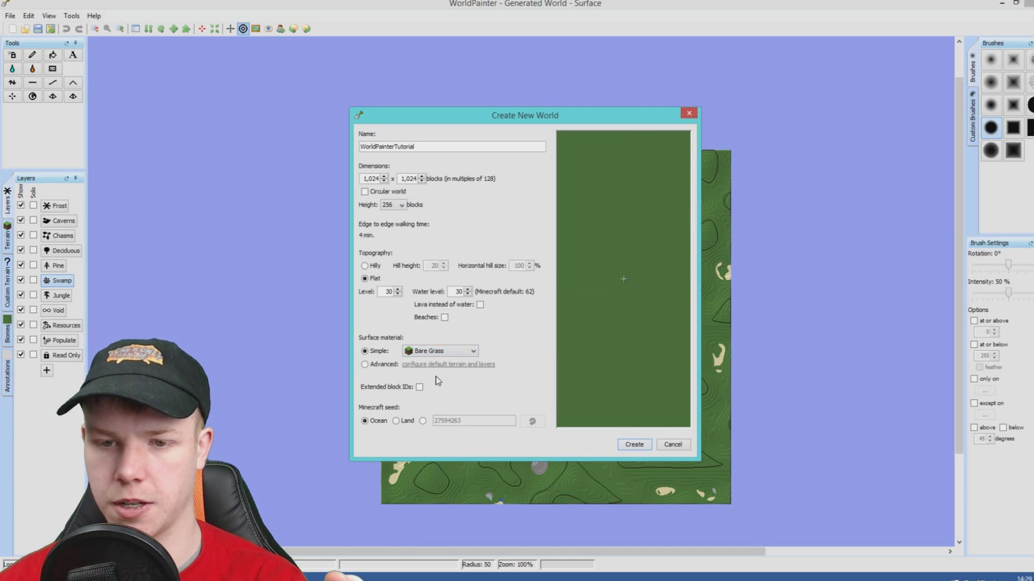
pyautogui.click(398, 422)
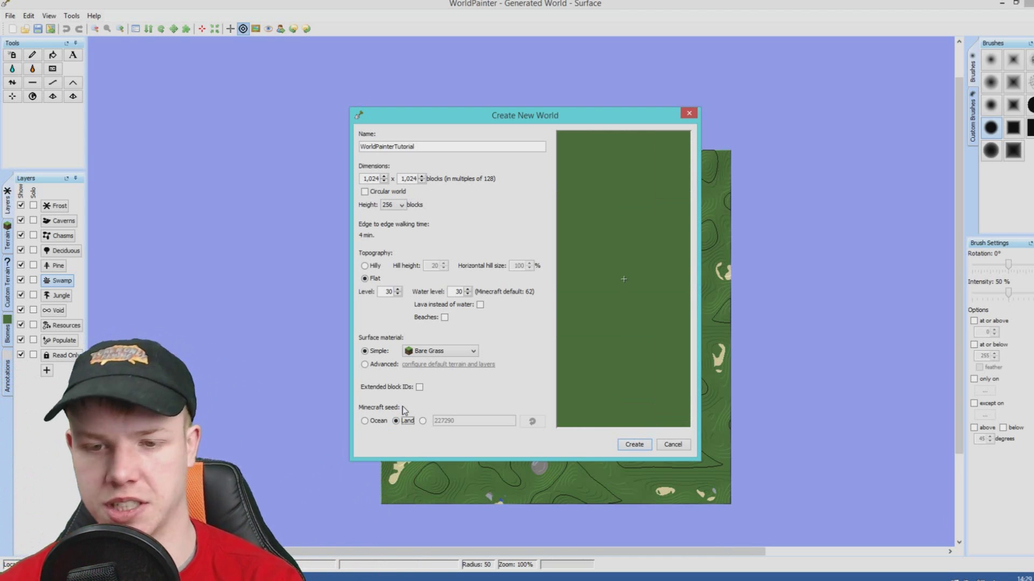
pyautogui.click(365, 421)
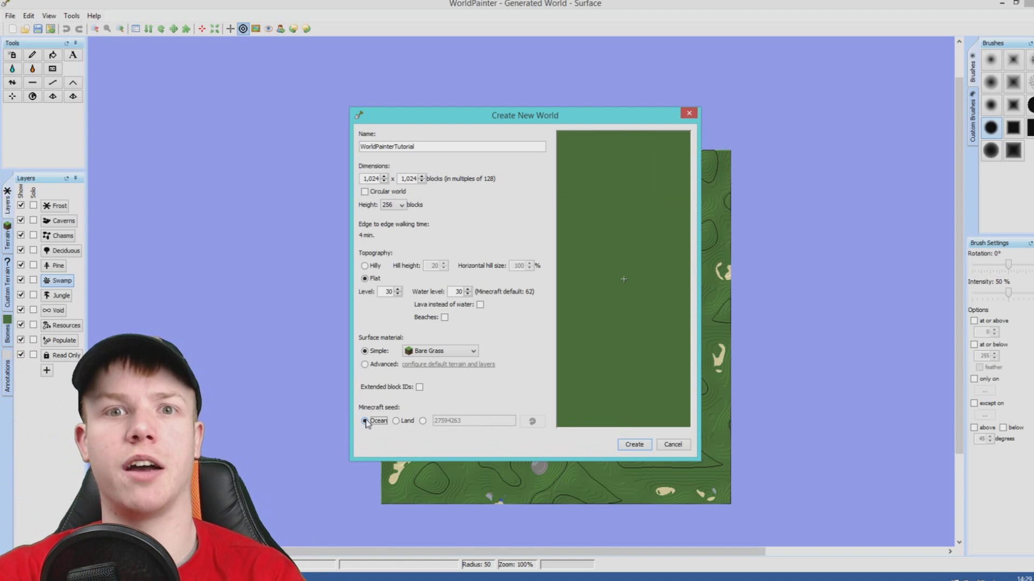
# Create the flat world and change its underground material from Stone Mix to plain Stone
pyautogui.click(634, 444)
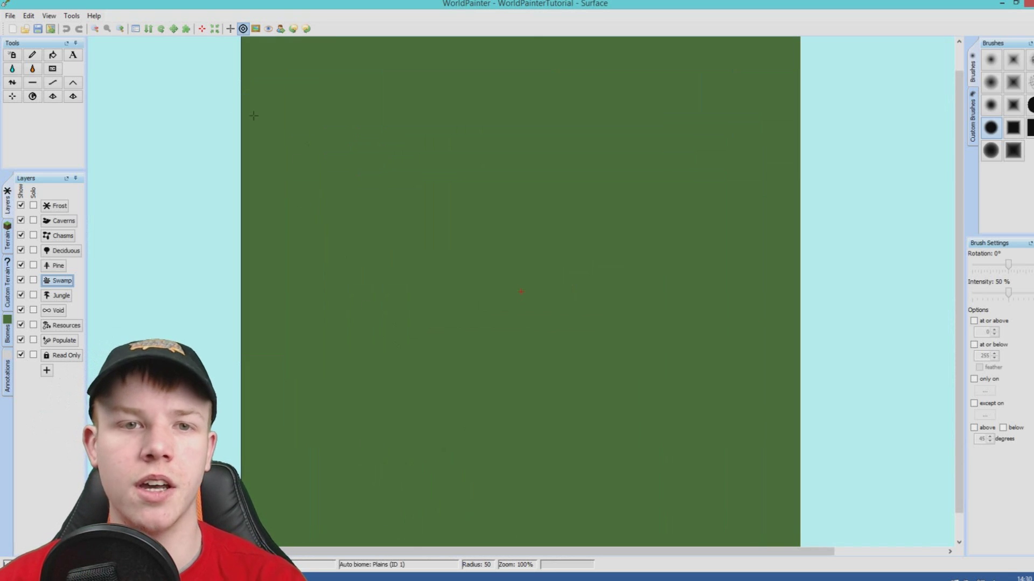
pyautogui.click(28, 16)
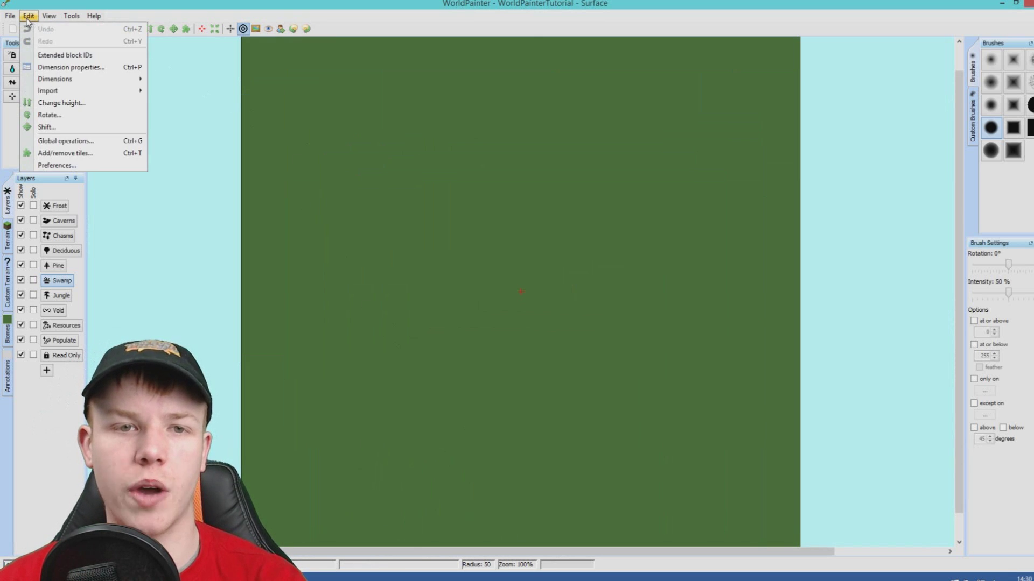
pyautogui.click(67, 69)
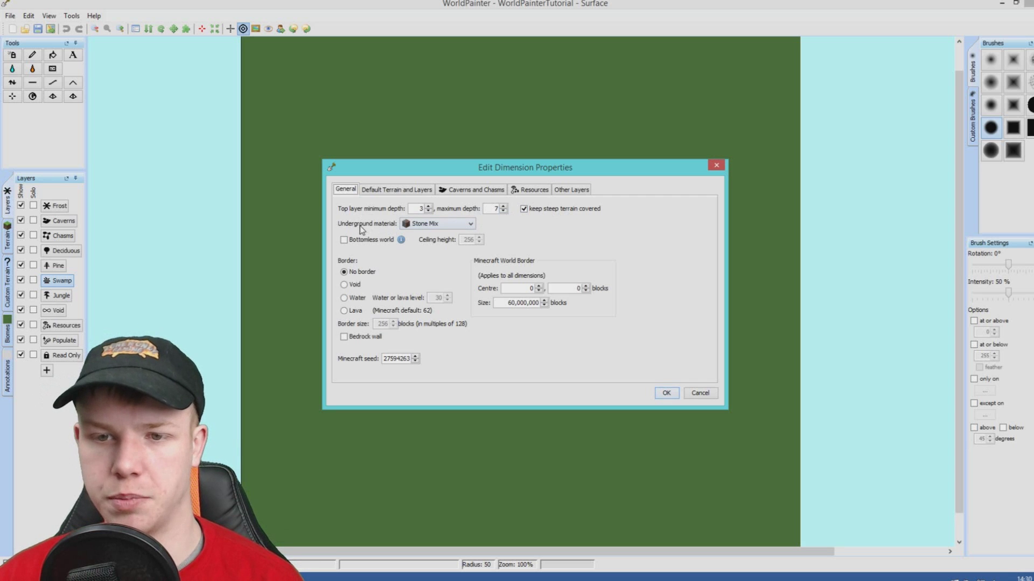
pyautogui.click(431, 225)
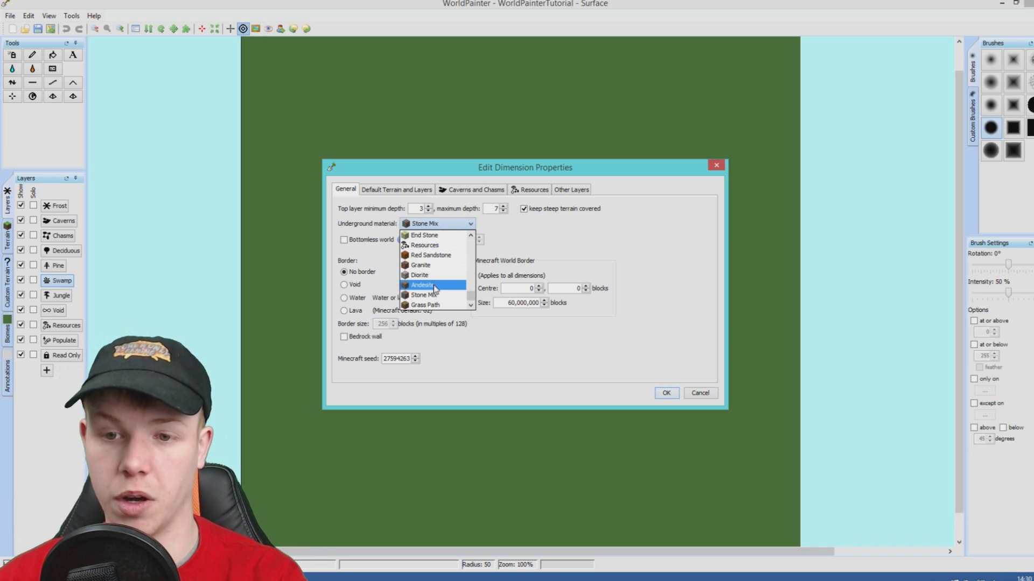
pyautogui.scroll(5, 436, 286)
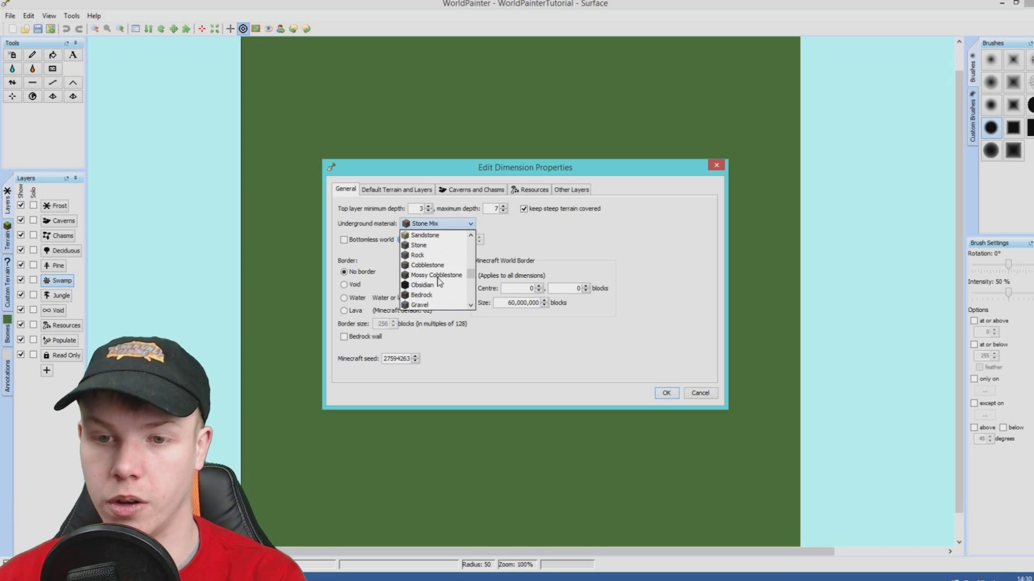
pyautogui.click(431, 250)
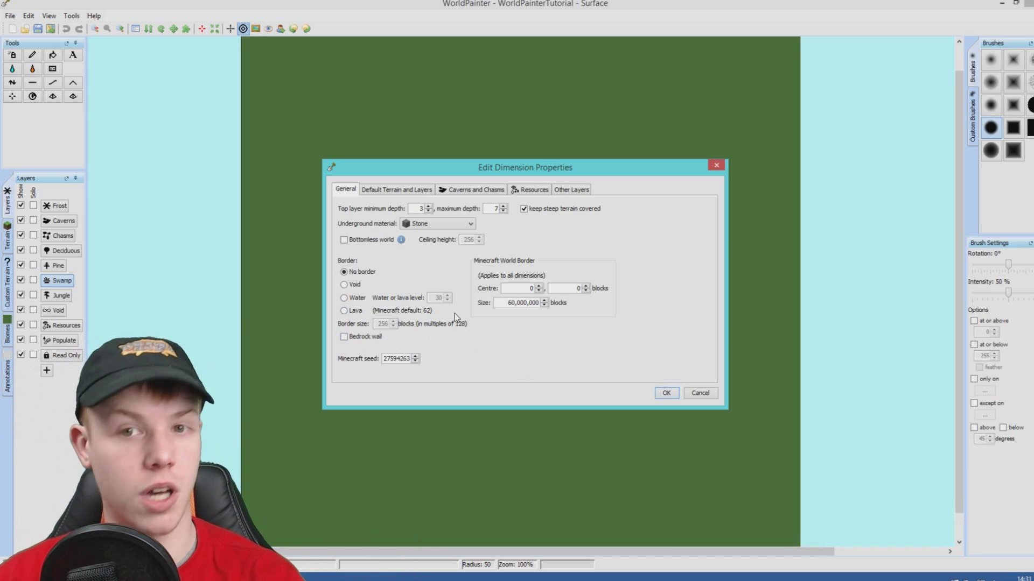
# Review the Mountain tool's default terrain levels, such as Deep Snow and Rock
pyautogui.click(403, 190)
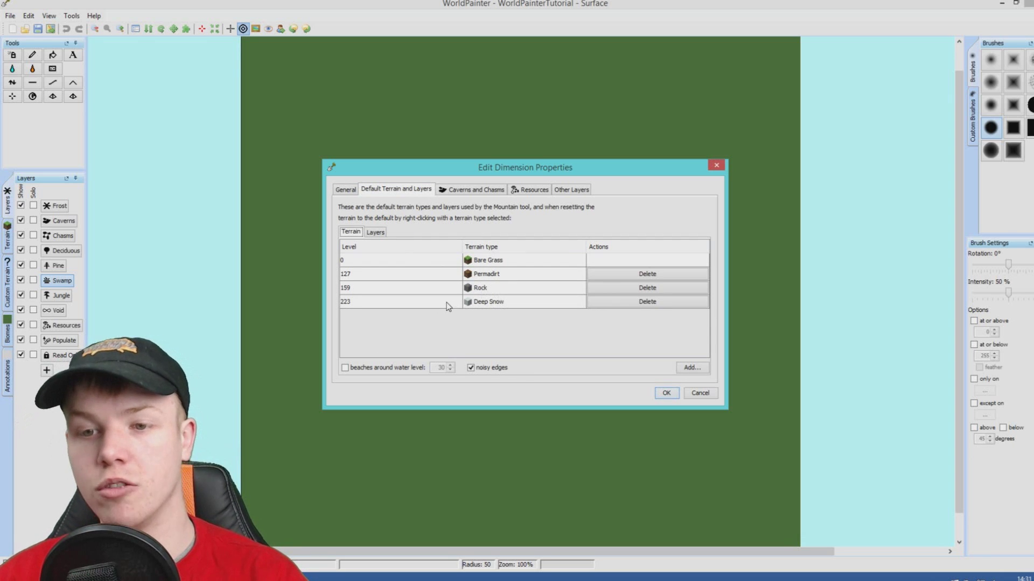
pyautogui.click(345, 307)
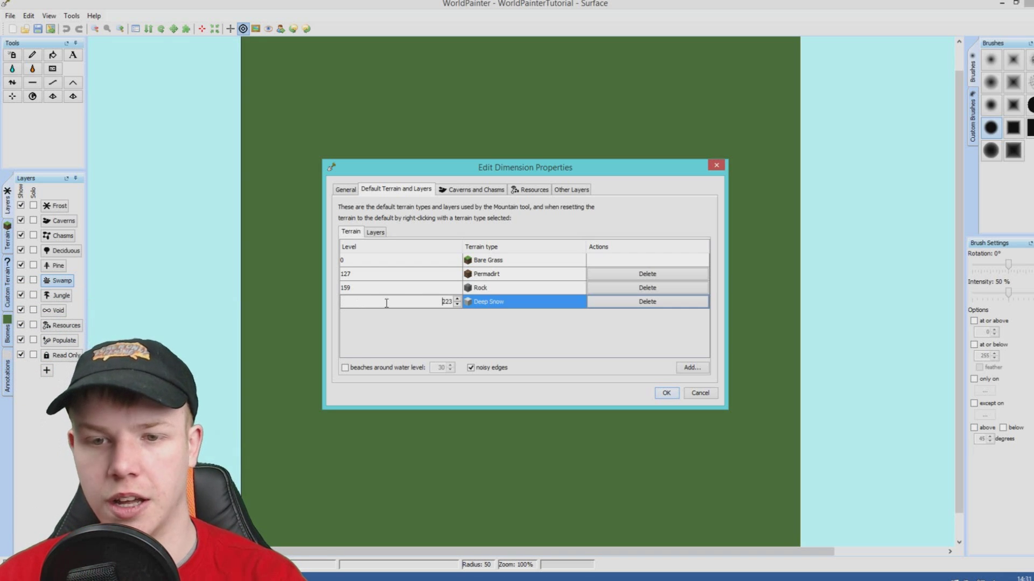
pyautogui.doubleClick(446, 302)
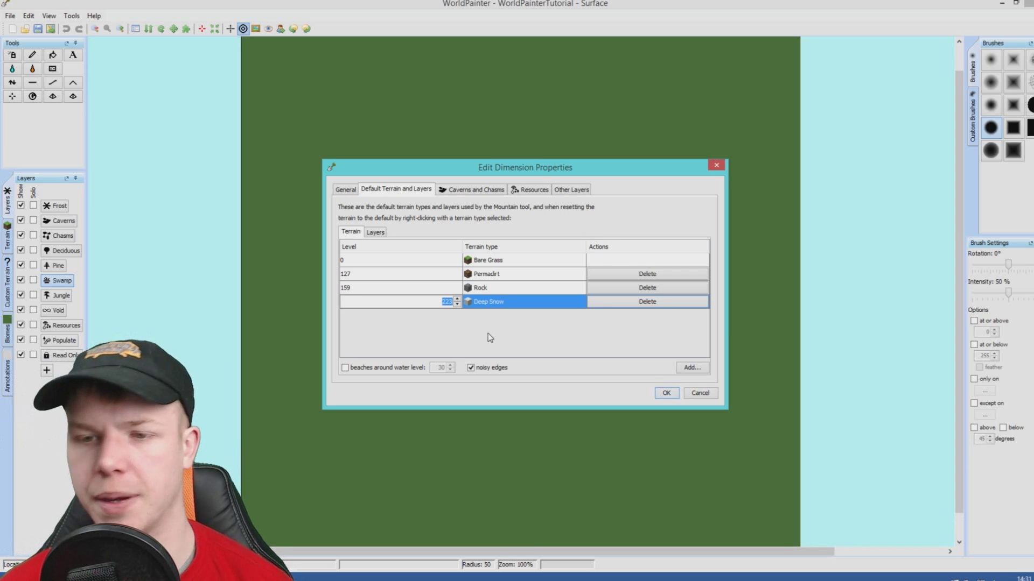
pyautogui.doubleClick(376, 290)
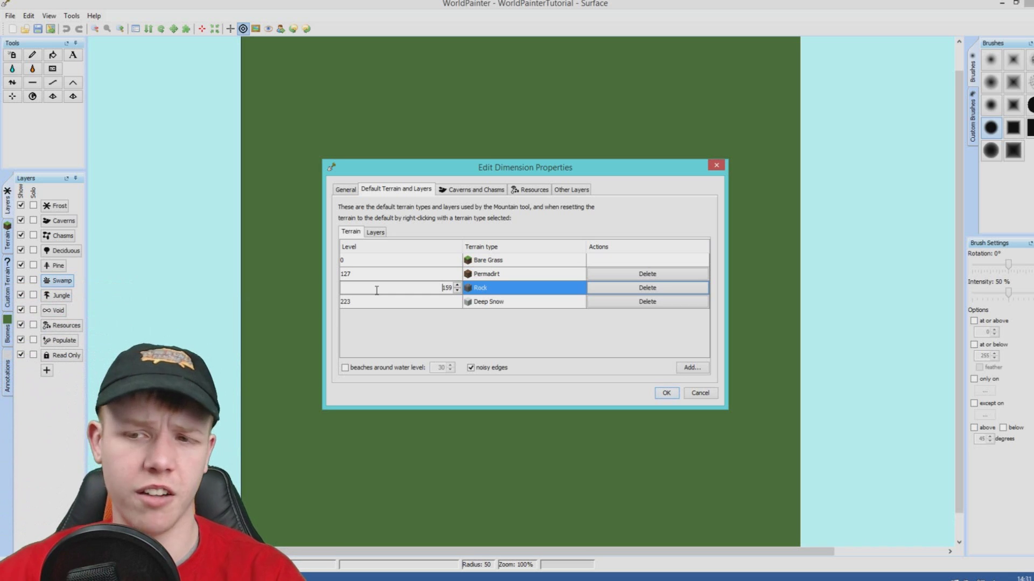
# Start a new terrain mapping, cancel it, and view the Caverns and Chasms settings
pyautogui.click(684, 368)
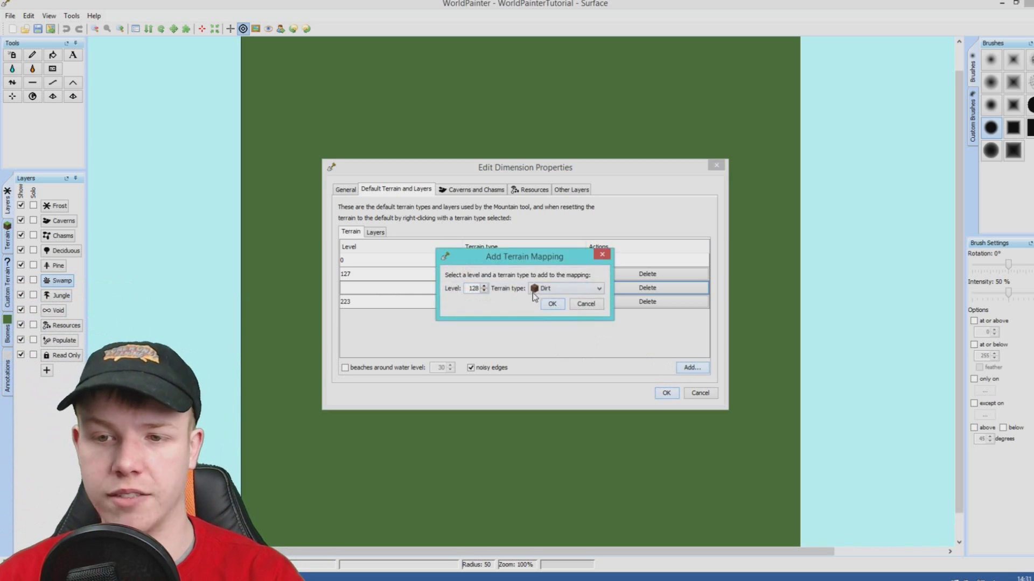
pyautogui.click(565, 290)
pyautogui.click(496, 358)
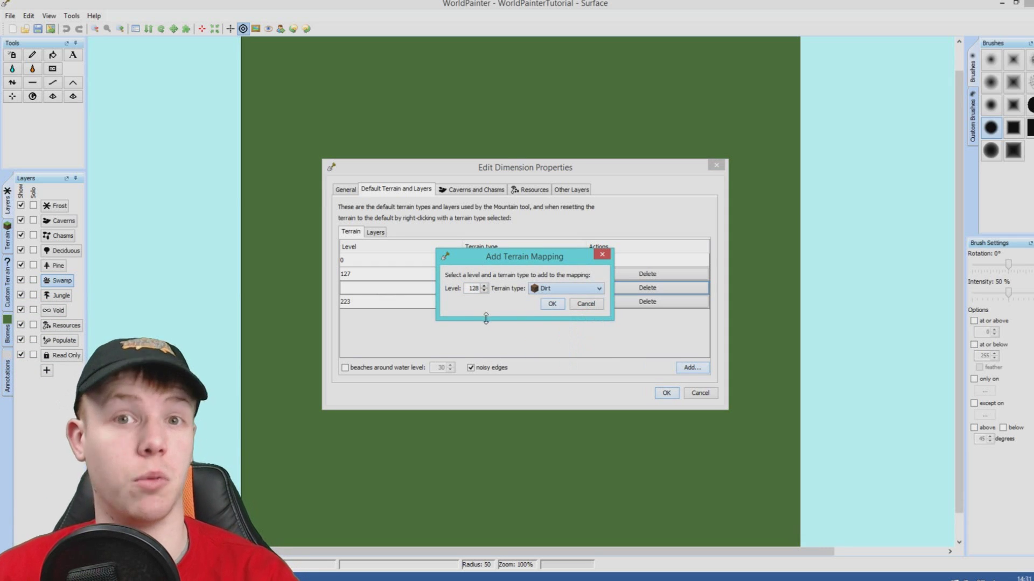
pyautogui.click(601, 254)
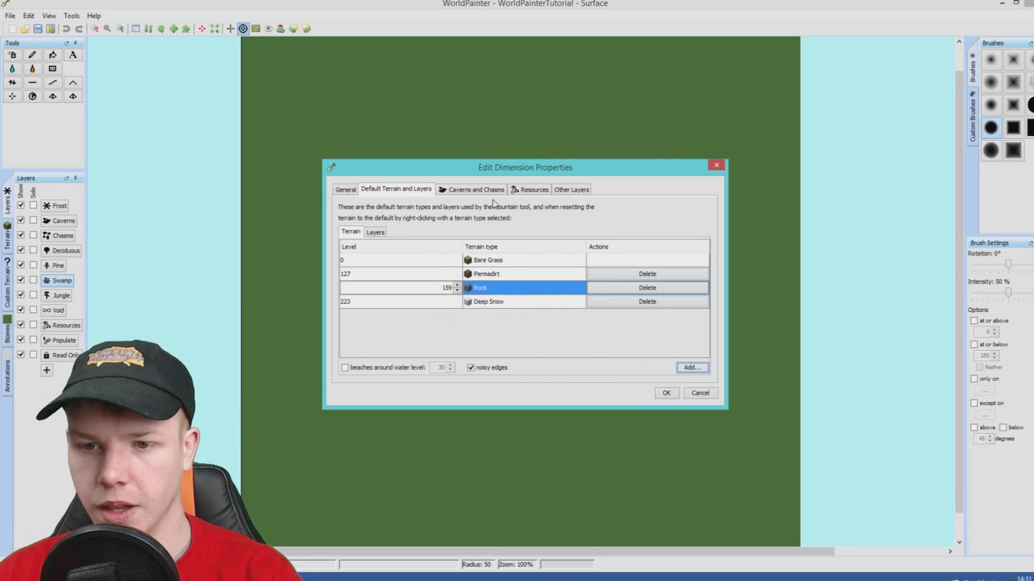
pyautogui.click(478, 192)
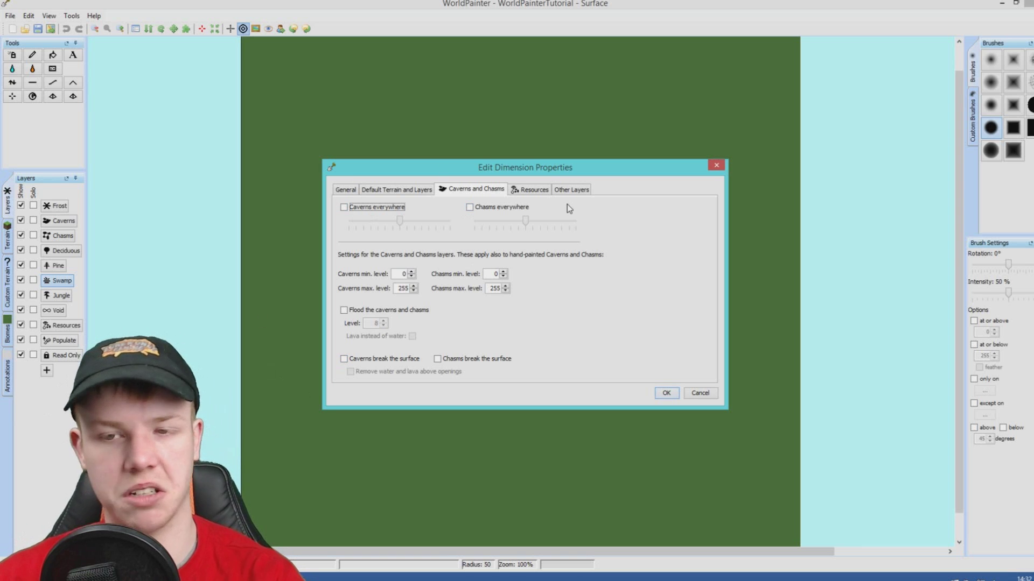
# Inspect the Diamond, Iron and Coal ore occurrence values, then view the Other Layers options
pyautogui.click(528, 190)
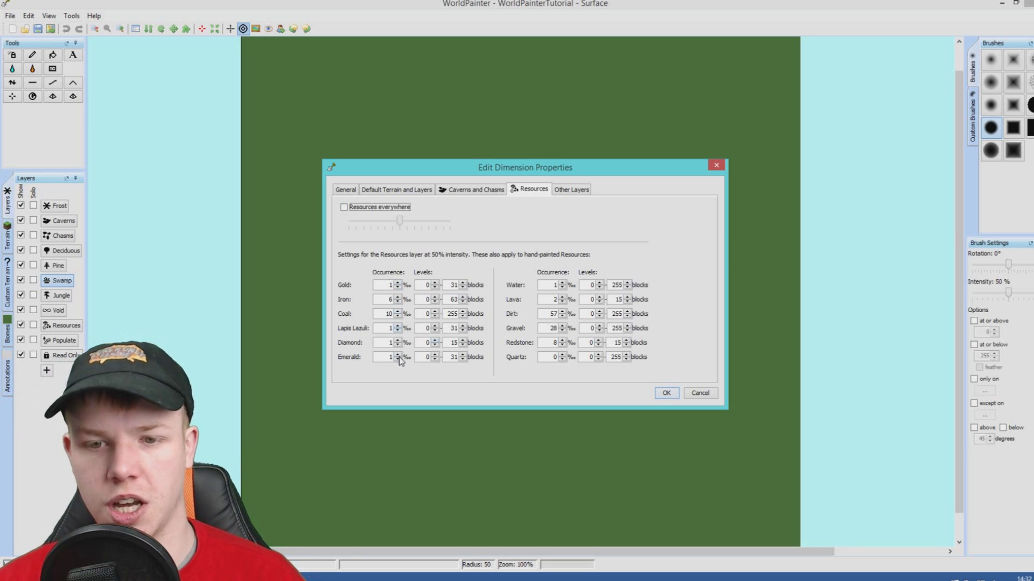
pyautogui.doubleClick(390, 343)
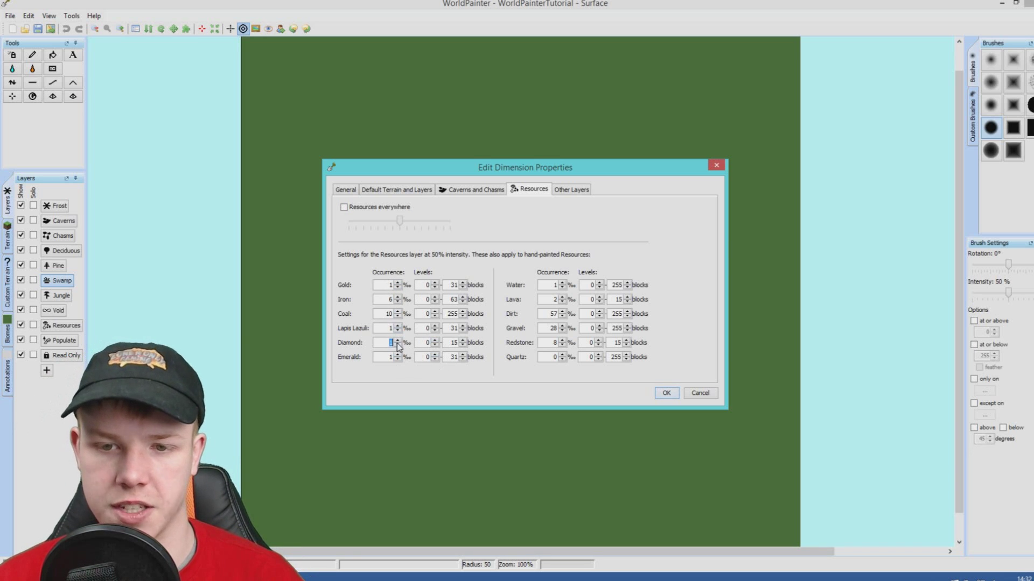
pyautogui.doubleClick(389, 299)
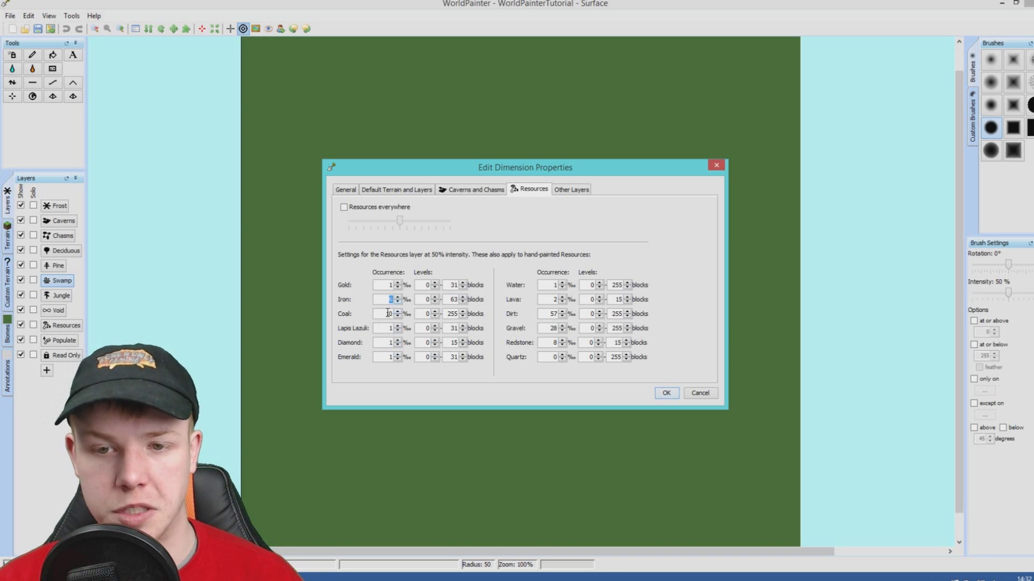
pyautogui.doubleClick(386, 315)
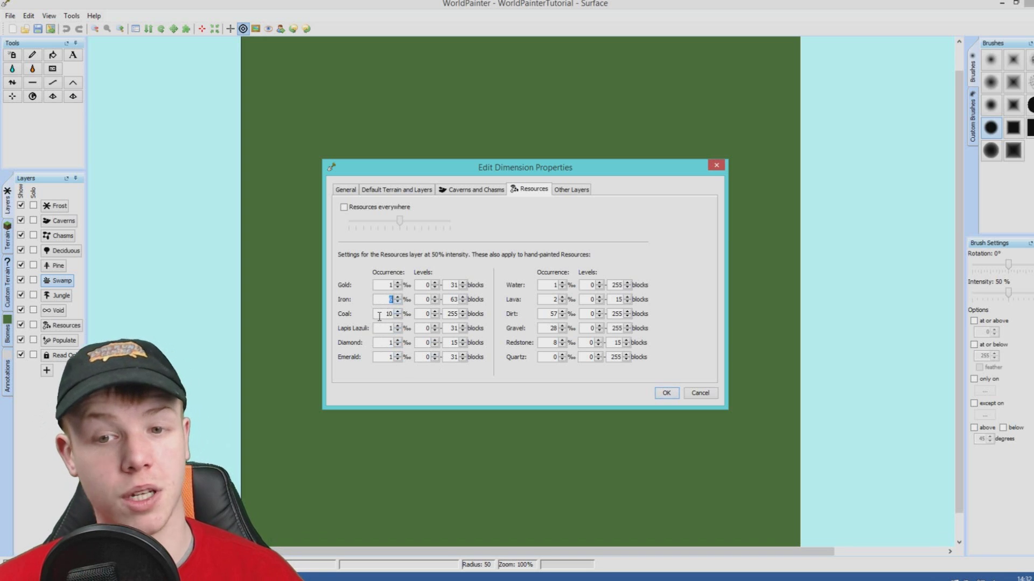
pyautogui.doubleClick(390, 343)
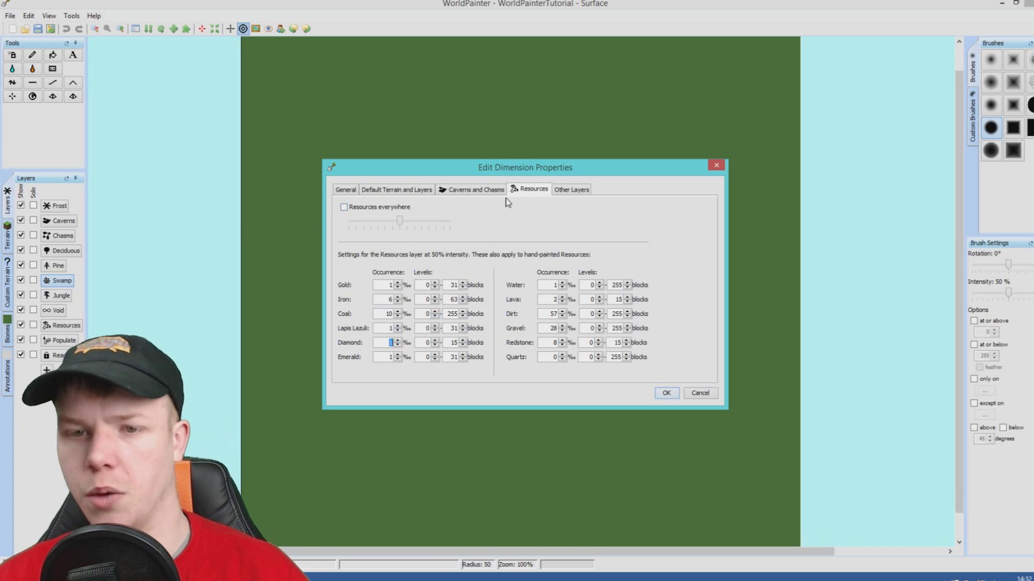
pyautogui.click(563, 191)
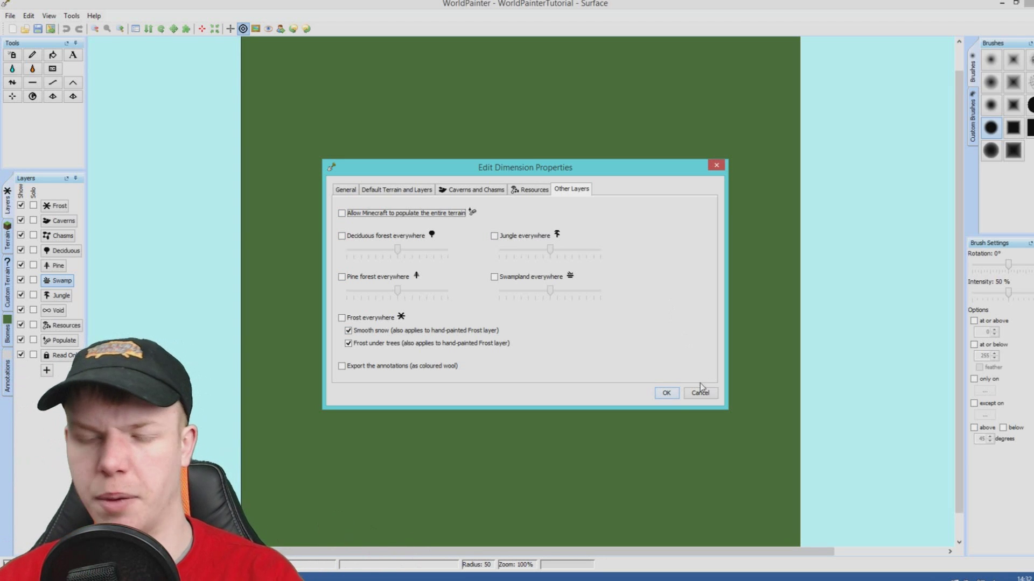
# Confirm the dimension property changes with OK
pyautogui.click(671, 395)
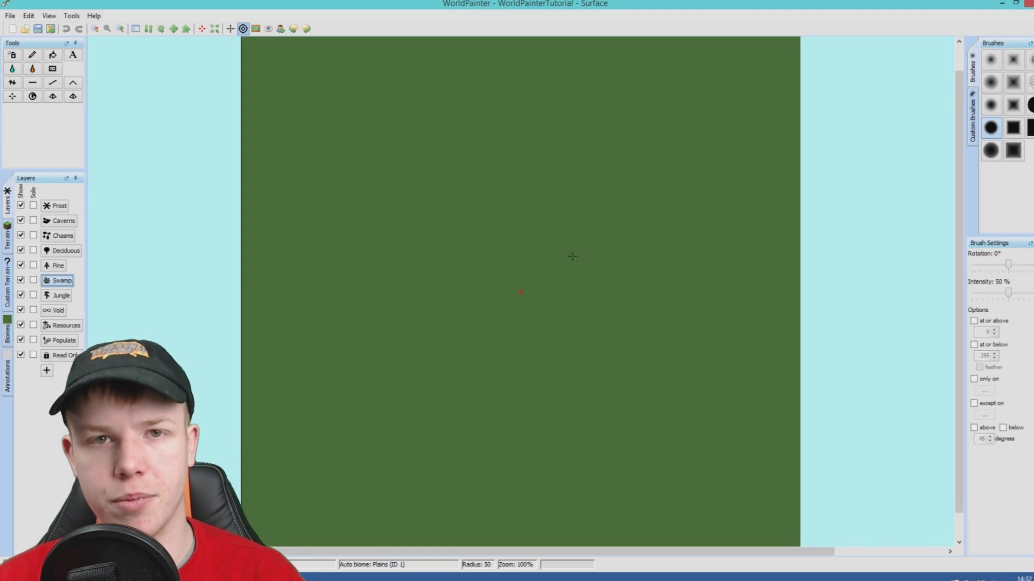
# Using the Height tool with a soft round brush of radius 96 at 50% zoom, sink the top-left corner into water
pyautogui.click(11, 84)
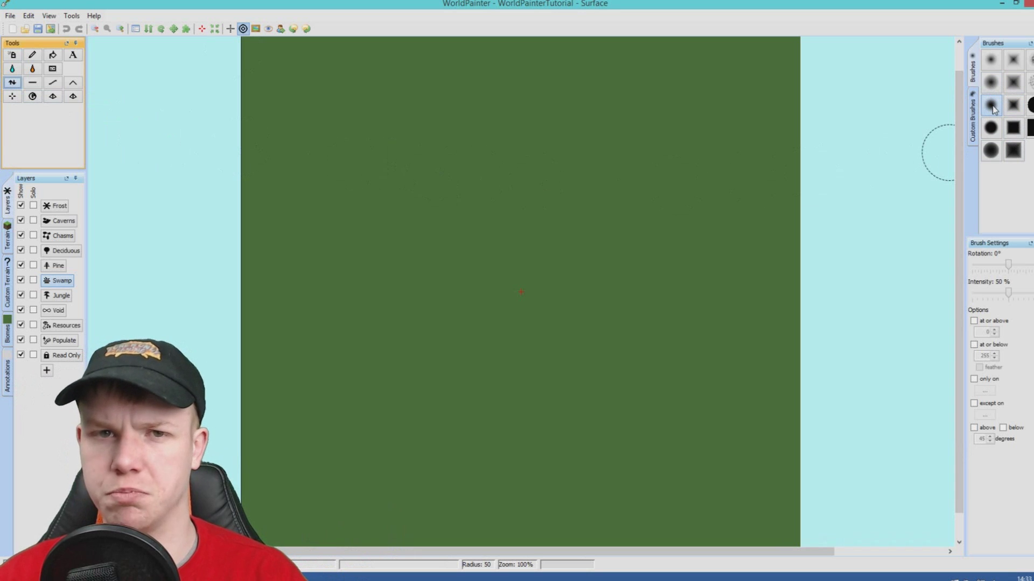
pyautogui.click(992, 107)
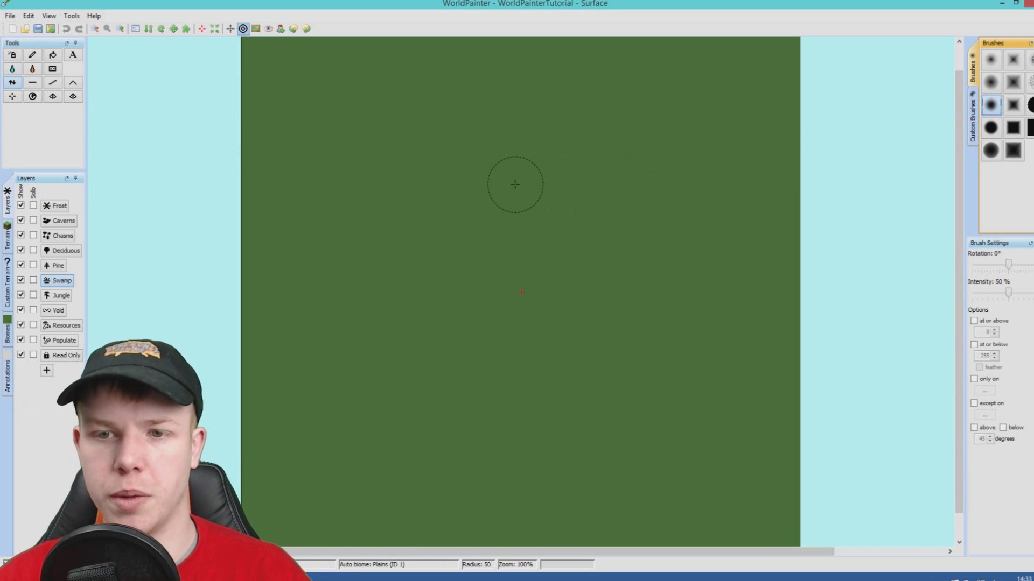
pyautogui.scroll(-1, 516, 185)
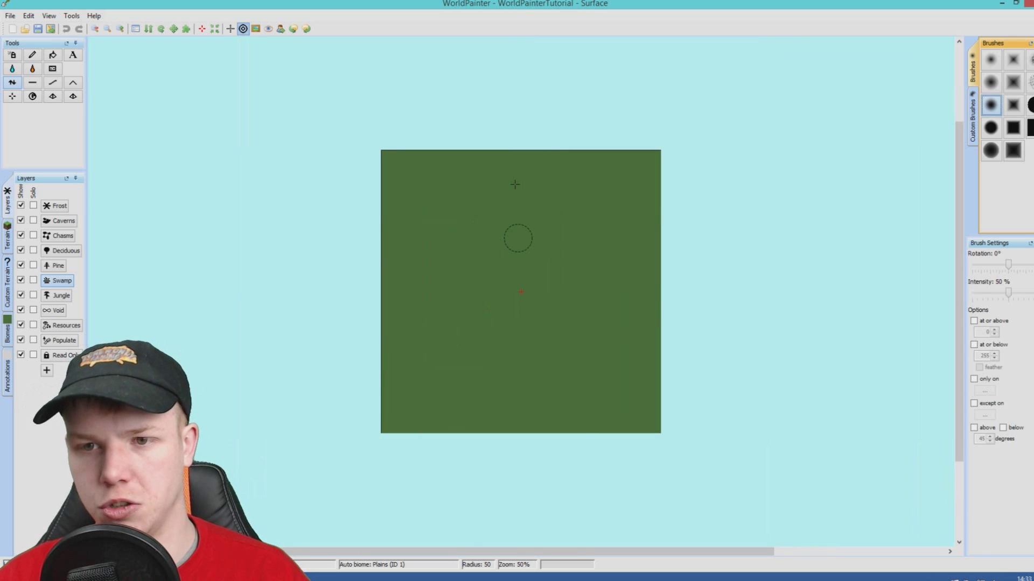
pyautogui.scroll(1, 177, 48)
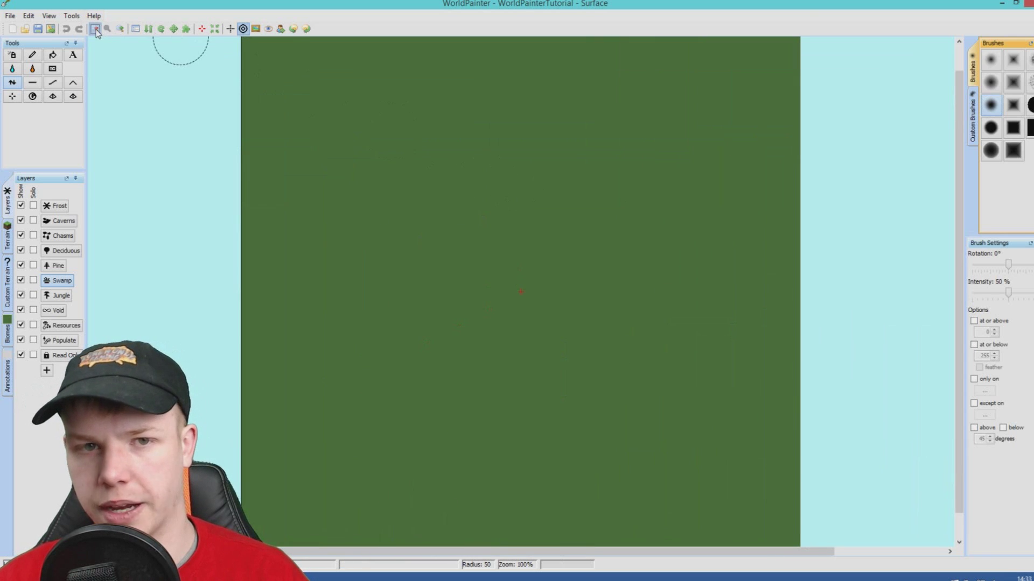
pyautogui.click(95, 29)
pyautogui.click(120, 29)
pyautogui.click(95, 29)
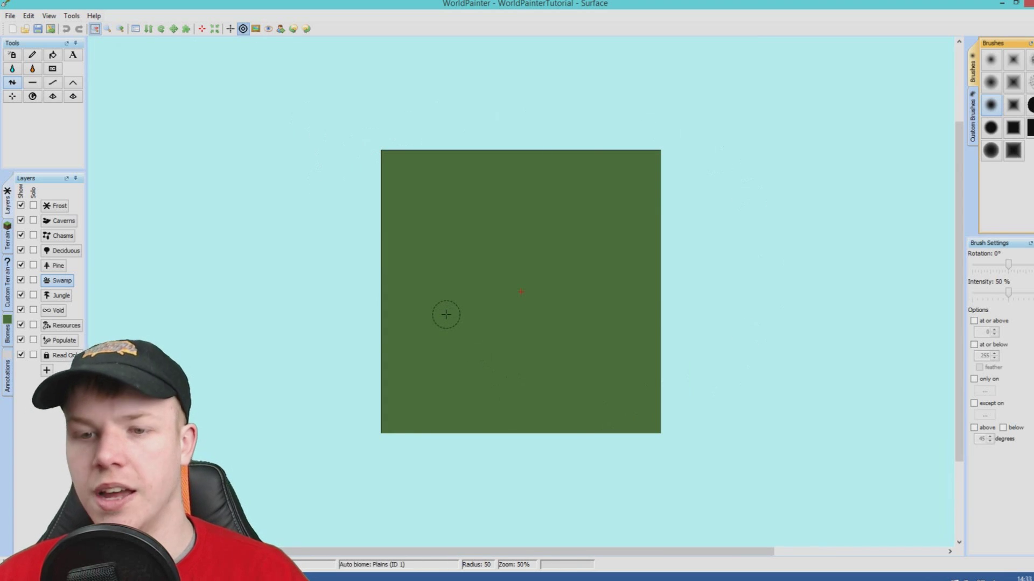
pyautogui.scroll(7, 446, 315)
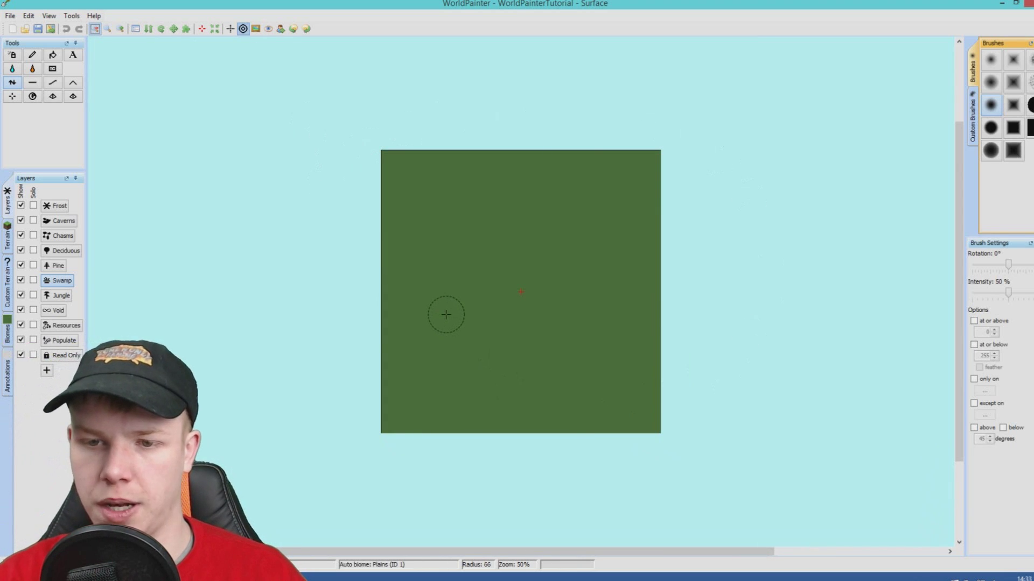
pyautogui.scroll(-2, 445, 314)
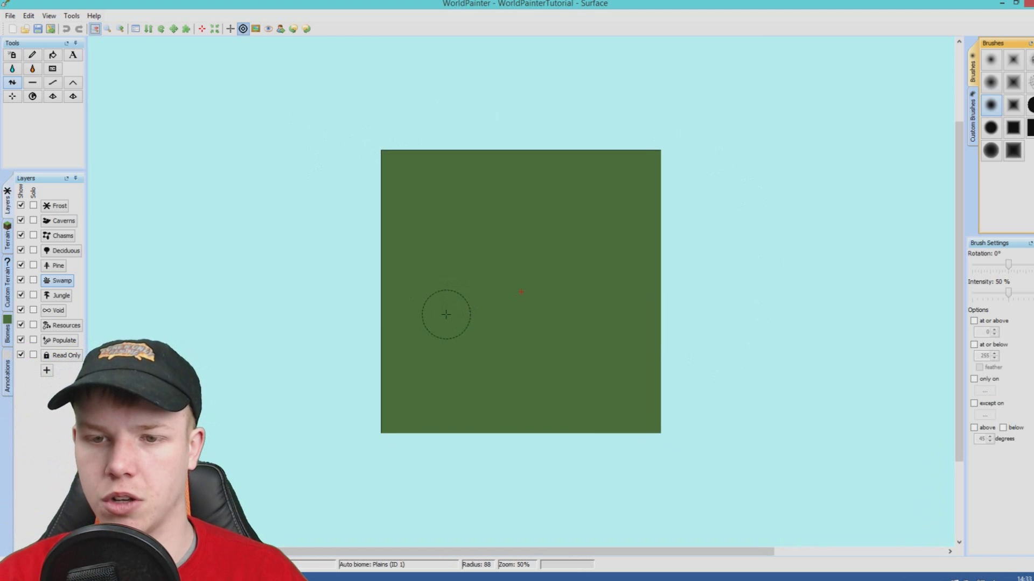
pyautogui.scroll(1, 445, 314)
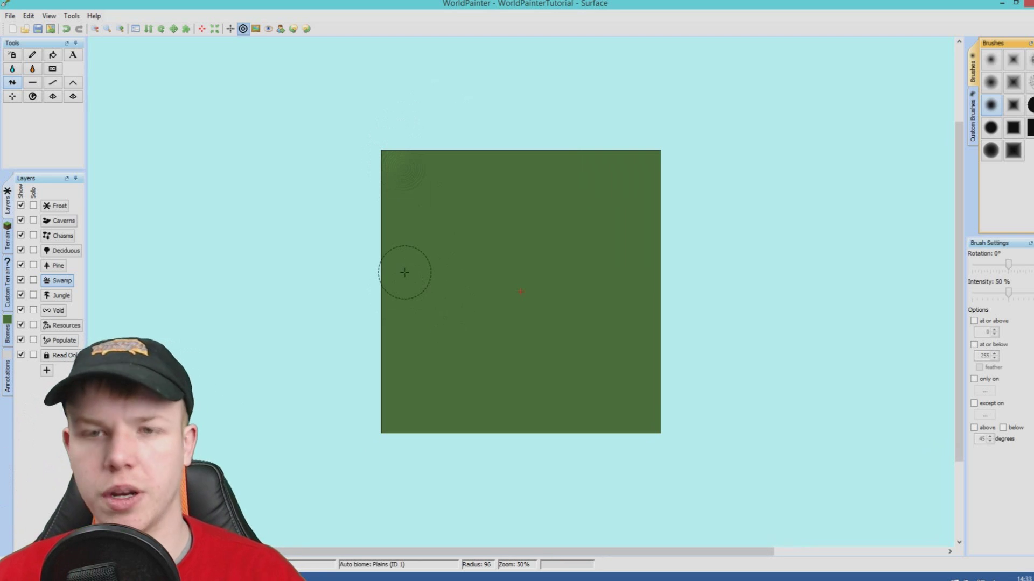
pyautogui.click(397, 164)
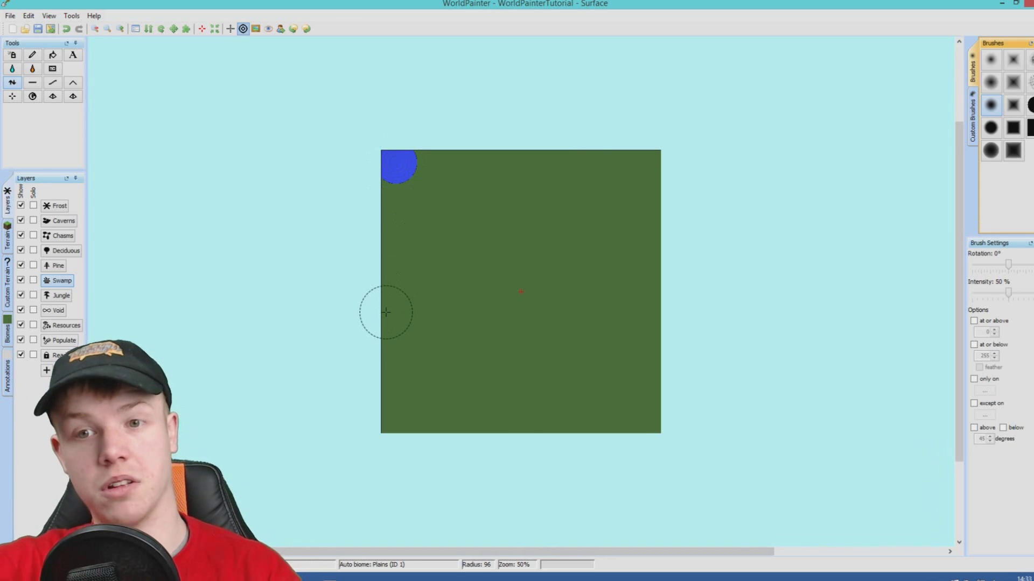
# Paint water along the coast and carve a forked river inland from the south-east shore, undoing stray strokes
pyautogui.moveTo(385, 172)
pyautogui.mouseDown()
pyautogui.moveTo(373, 282)
pyautogui.moveTo(381, 248)
pyautogui.moveTo(388, 397)
pyautogui.moveTo(411, 431)
pyautogui.moveTo(651, 420)
pyautogui.moveTo(653, 260)
pyautogui.moveTo(667, 355)
pyautogui.moveTo(637, 216)
pyautogui.moveTo(646, 167)
pyautogui.moveTo(651, 240)
pyautogui.moveTo(634, 150)
pyautogui.moveTo(416, 156)
pyautogui.moveTo(539, 158)
pyautogui.mouseUp()
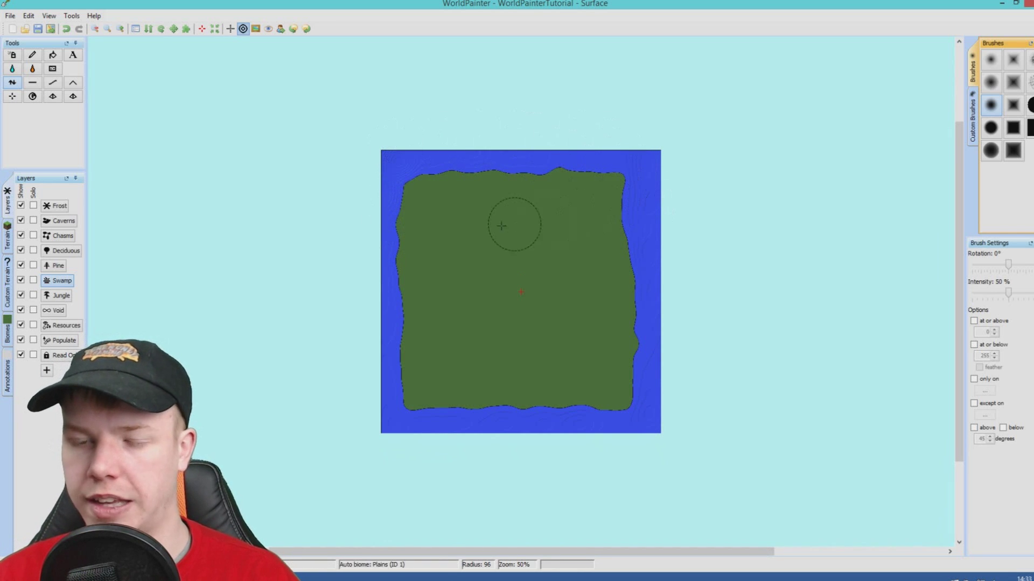
pyautogui.moveTo(376, 357)
pyautogui.mouseDown()
pyautogui.moveTo(405, 400)
pyautogui.moveTo(473, 413)
pyautogui.moveTo(427, 415)
pyautogui.moveTo(611, 407)
pyautogui.moveTo(612, 391)
pyautogui.moveTo(559, 322)
pyautogui.moveTo(568, 314)
pyautogui.moveTo(601, 352)
pyautogui.moveTo(599, 403)
pyautogui.moveTo(597, 378)
pyautogui.moveTo(565, 345)
pyautogui.moveTo(603, 368)
pyautogui.moveTo(572, 330)
pyautogui.moveTo(628, 396)
pyautogui.moveTo(633, 374)
pyautogui.moveTo(535, 325)
pyautogui.moveTo(562, 332)
pyautogui.moveTo(549, 332)
pyautogui.moveTo(558, 341)
pyautogui.moveTo(566, 334)
pyautogui.moveTo(565, 272)
pyautogui.mouseUp()
pyautogui.scroll(-2, 557, 321)
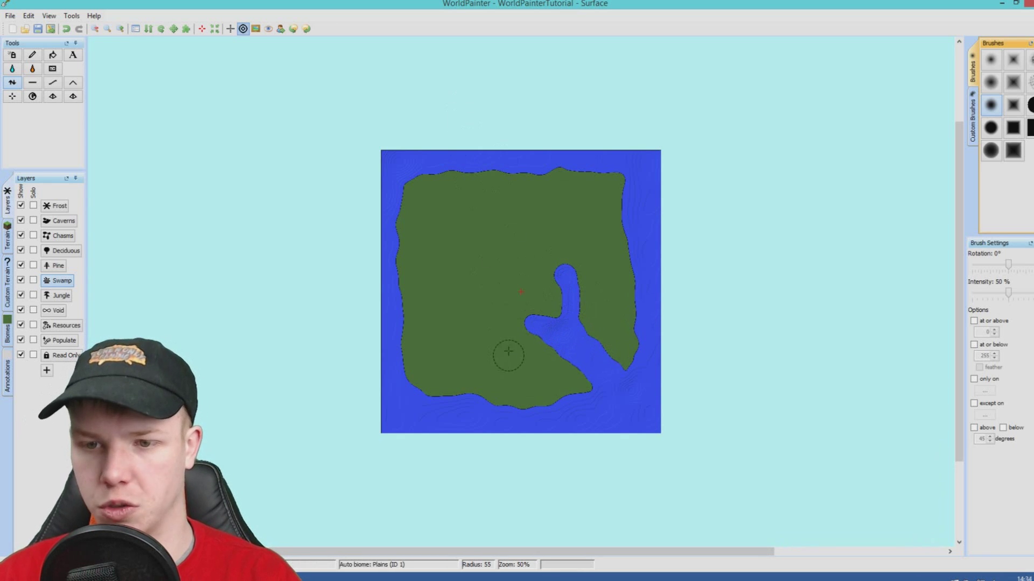
pyautogui.moveTo(500, 299)
pyautogui.mouseDown()
pyautogui.moveTo(512, 303)
pyautogui.moveTo(503, 318)
pyautogui.mouseUp()
pyautogui.click(545, 378)
pyautogui.hotkey('ctrl', 'z')
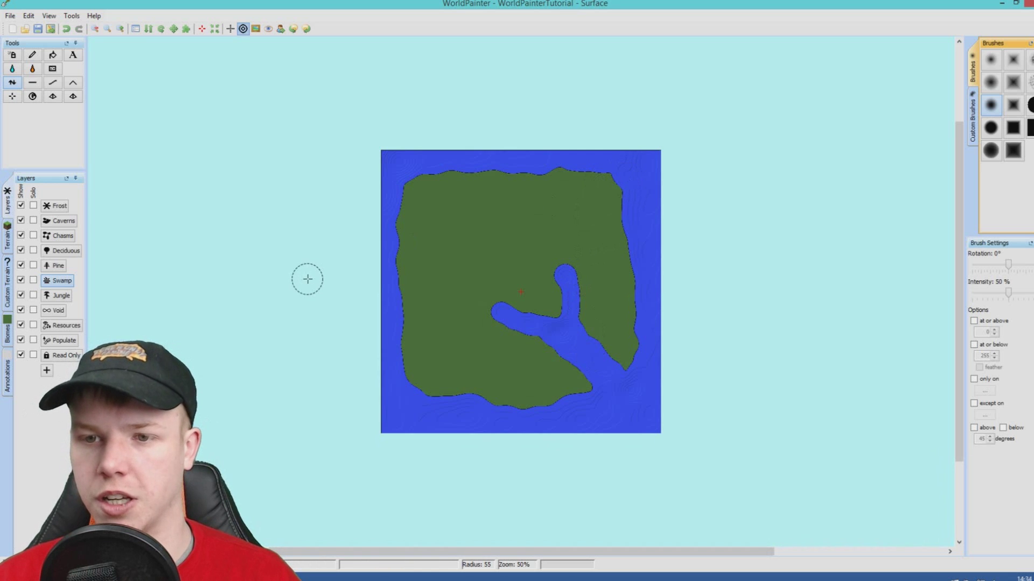
pyautogui.moveTo(401, 196); pyautogui.dragTo(469, 173)
pyautogui.hotkey('ctrl', 'z')
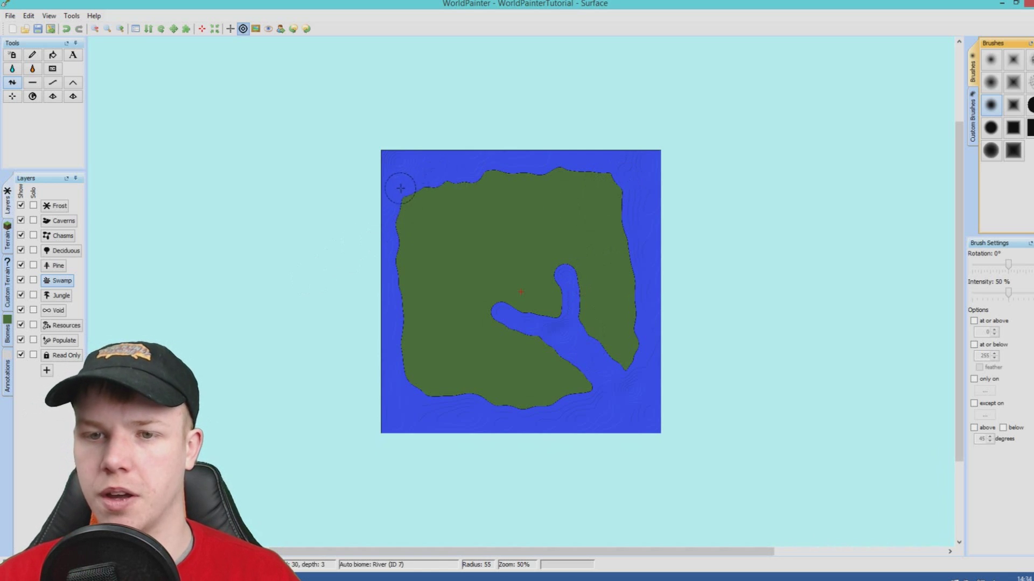
# Zoom the map to 100% and inspect the island and river in the 3D preview before closing it
pyautogui.click(120, 28)
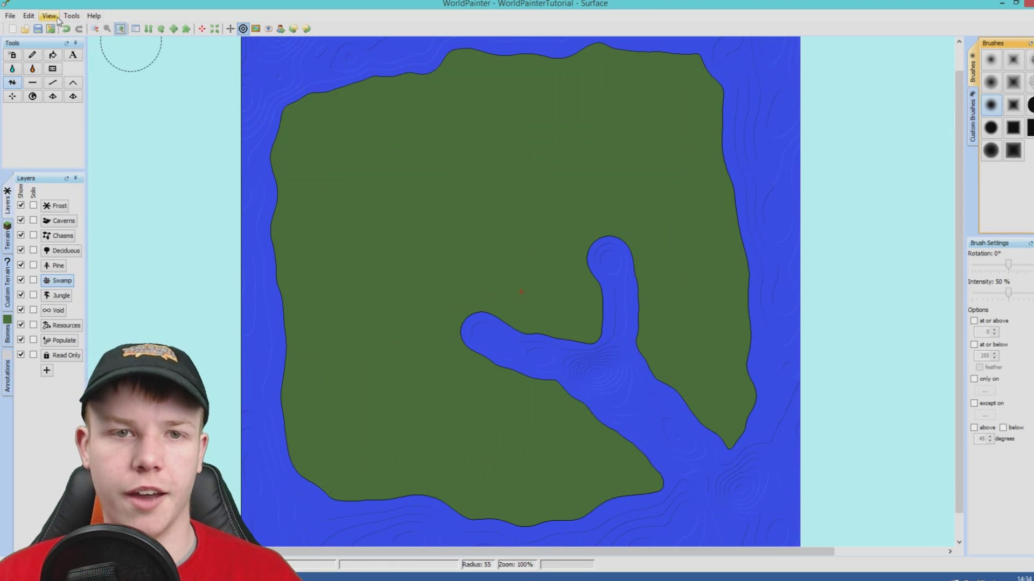
pyautogui.click(58, 18)
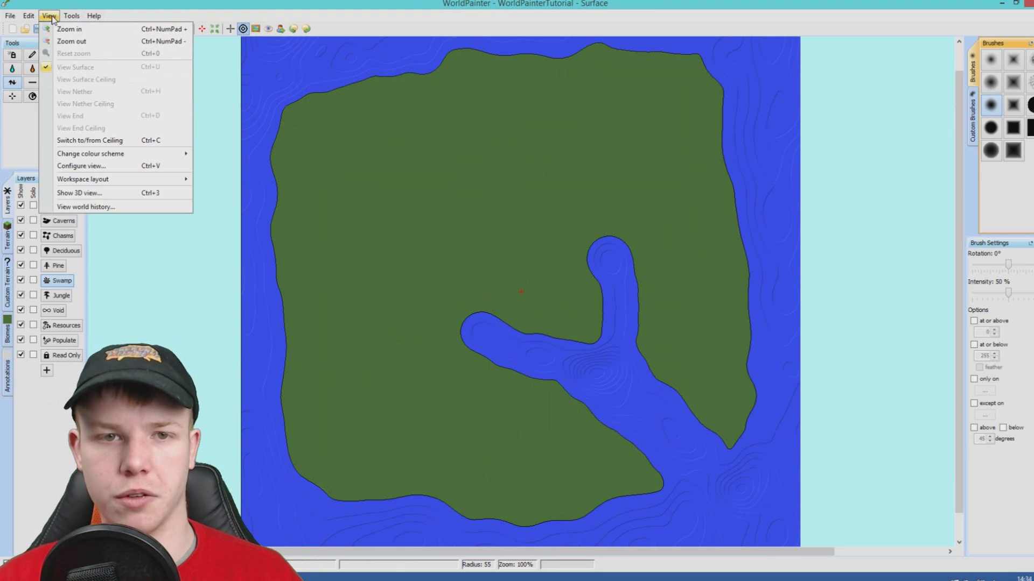
pyautogui.click(81, 194)
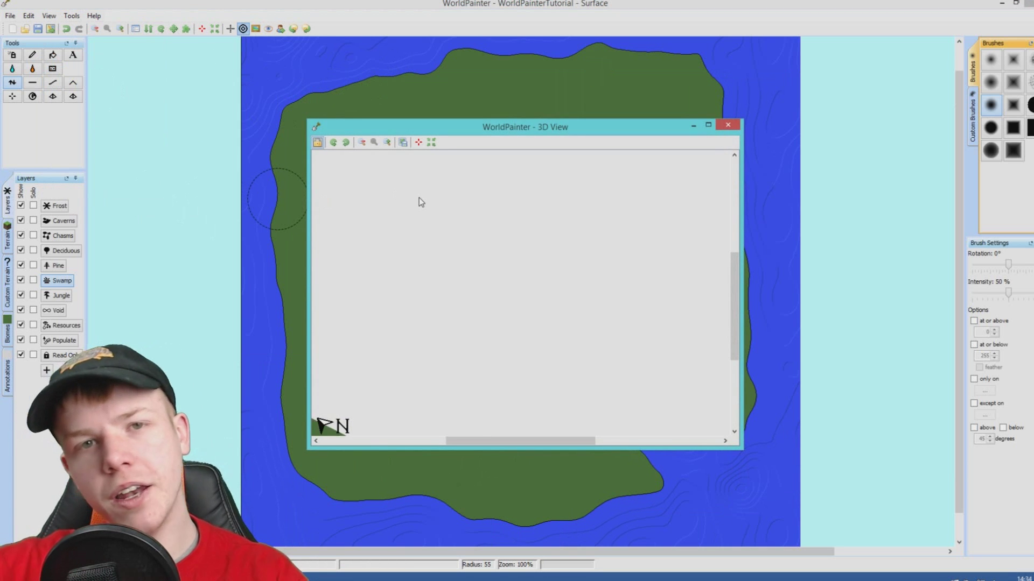
pyautogui.scroll(-1, 438, 236)
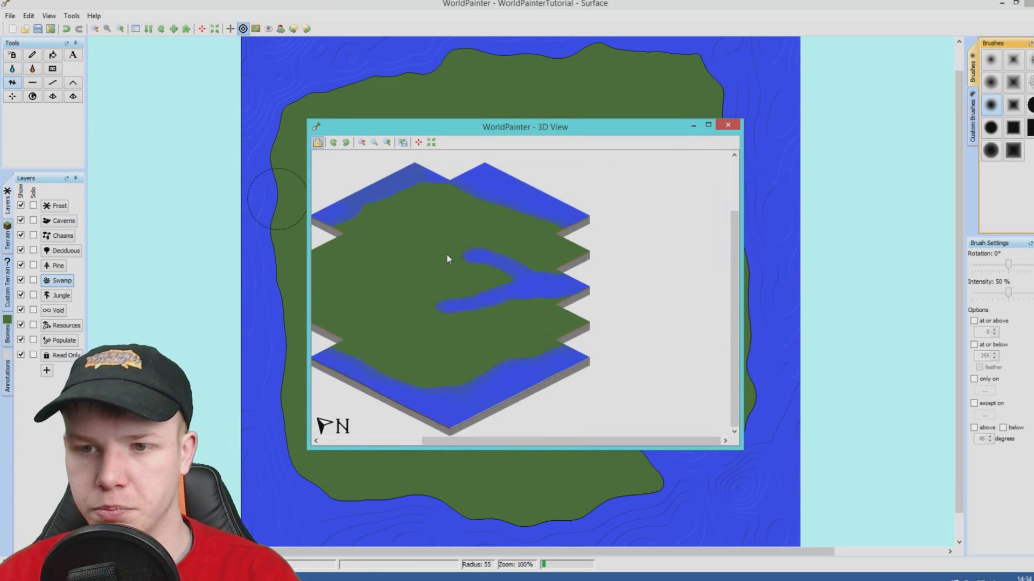
pyautogui.scroll(1, 543, 284)
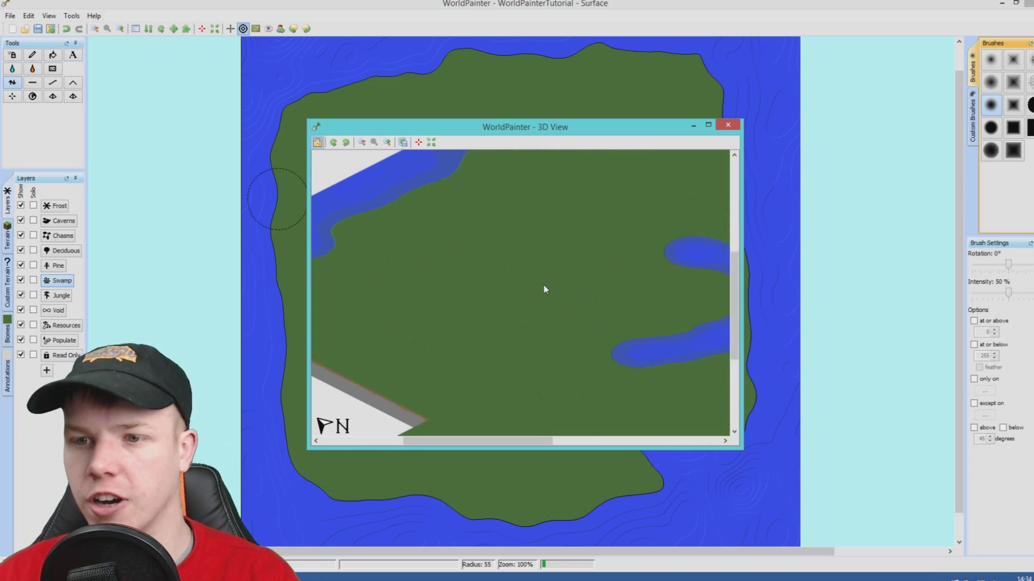
pyautogui.scroll(-1, 537, 275)
pyautogui.moveTo(534, 286); pyautogui.dragTo(514, 286)
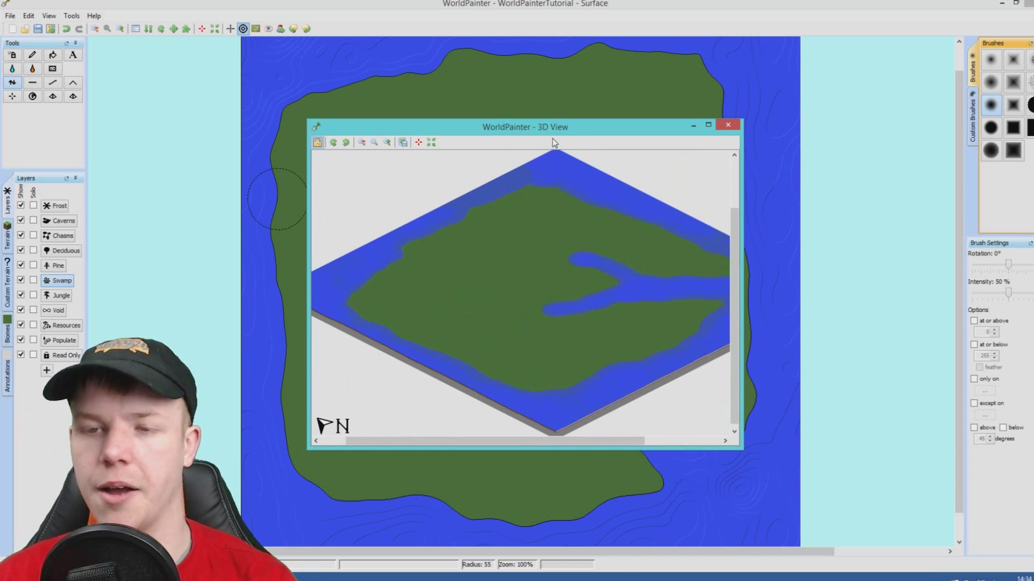
pyautogui.moveTo(552, 138); pyautogui.dragTo(870, 113)
pyautogui.click(533, 118)
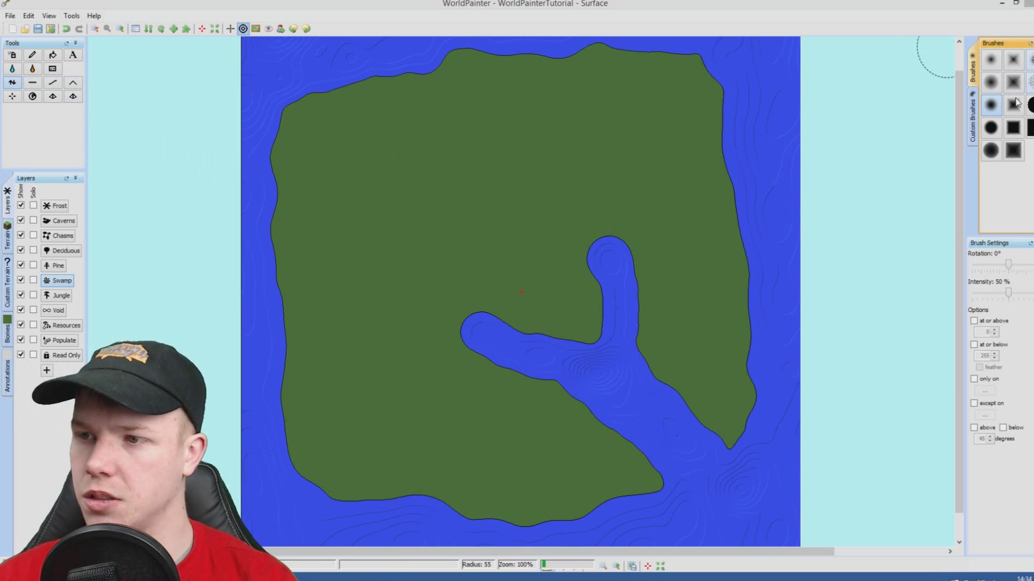
pyautogui.click(973, 100)
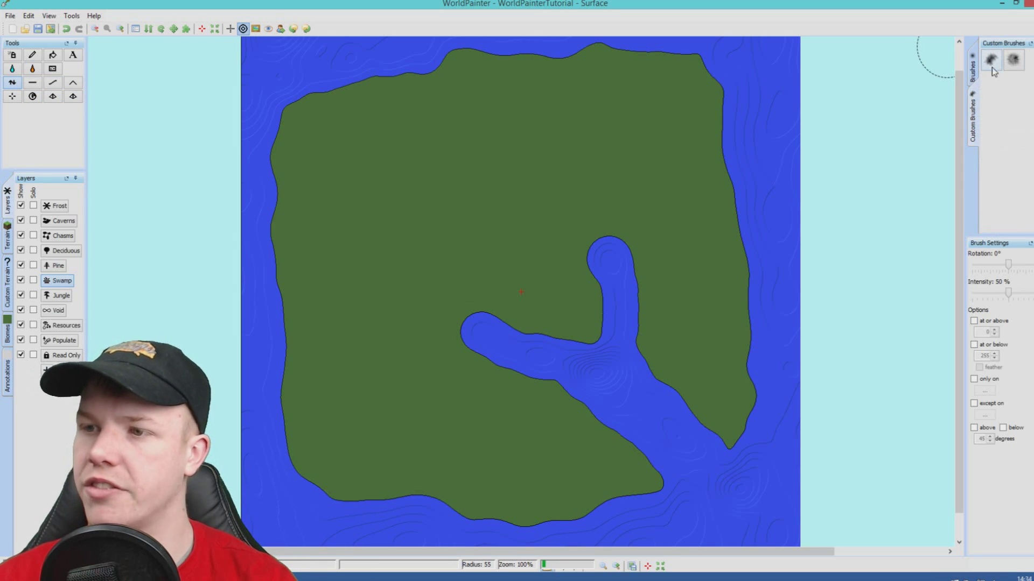
pyautogui.click(973, 70)
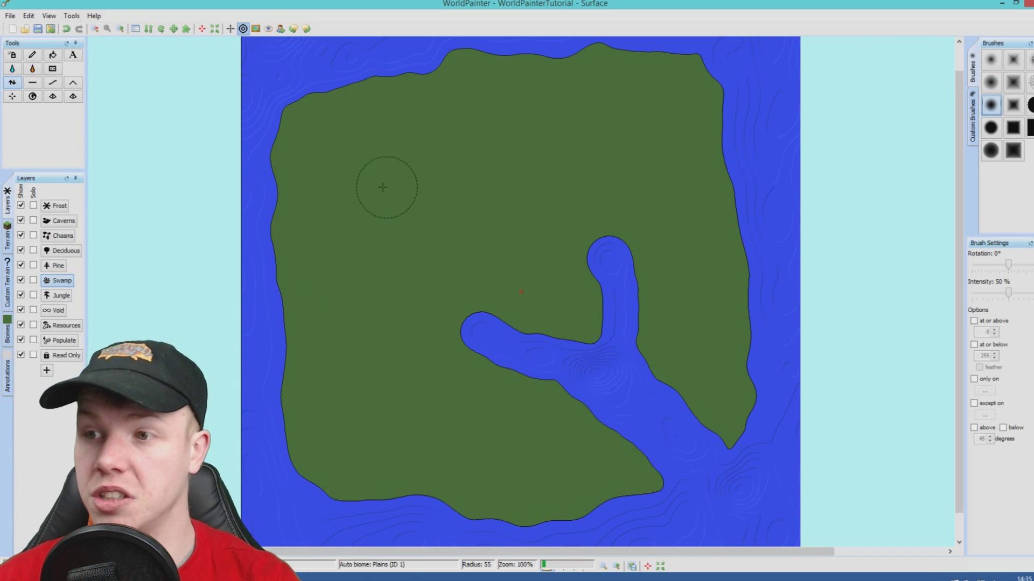
pyautogui.click(973, 115)
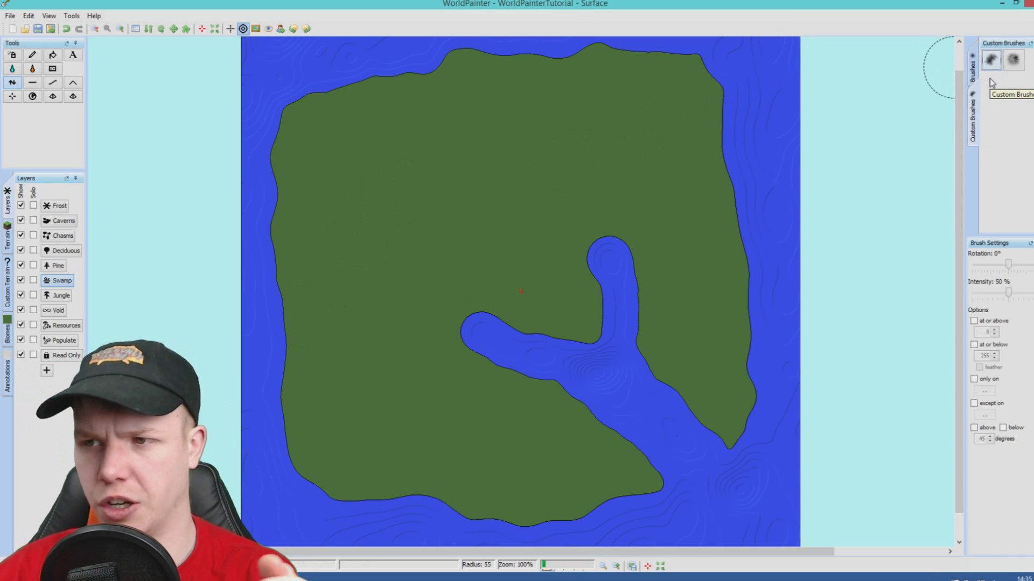
pyautogui.click(973, 72)
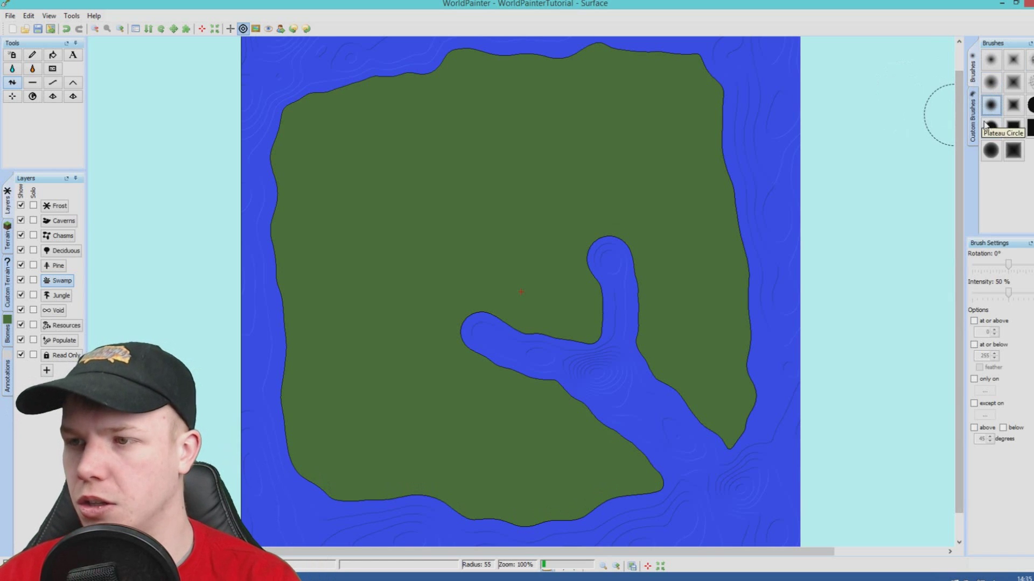
# With a square brush of radius 86, raise a hill in the north-west corner, extending it north-east as a ridge
pyautogui.click(994, 110)
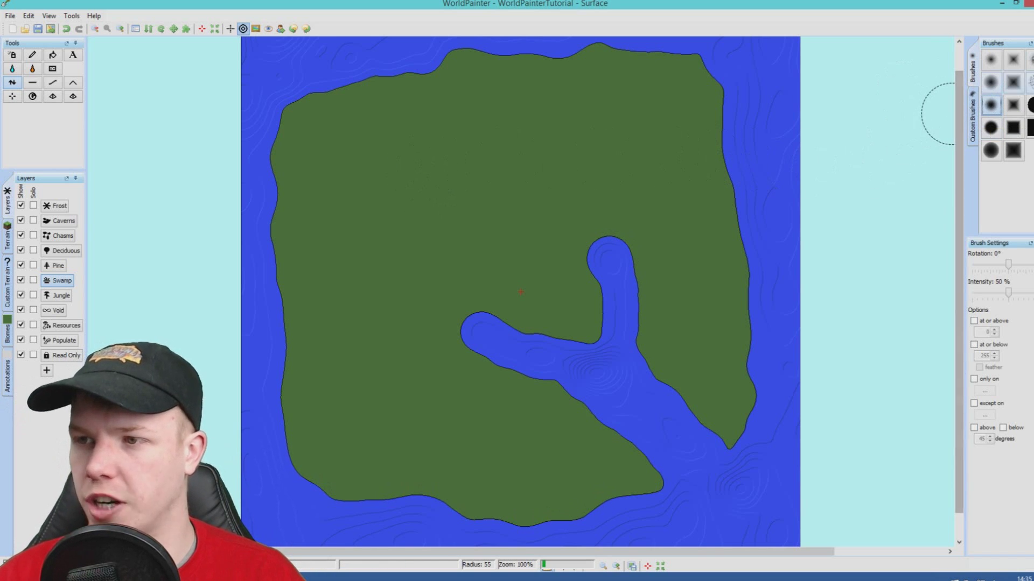
pyautogui.click(1030, 60)
pyautogui.scroll(5, 345, 153)
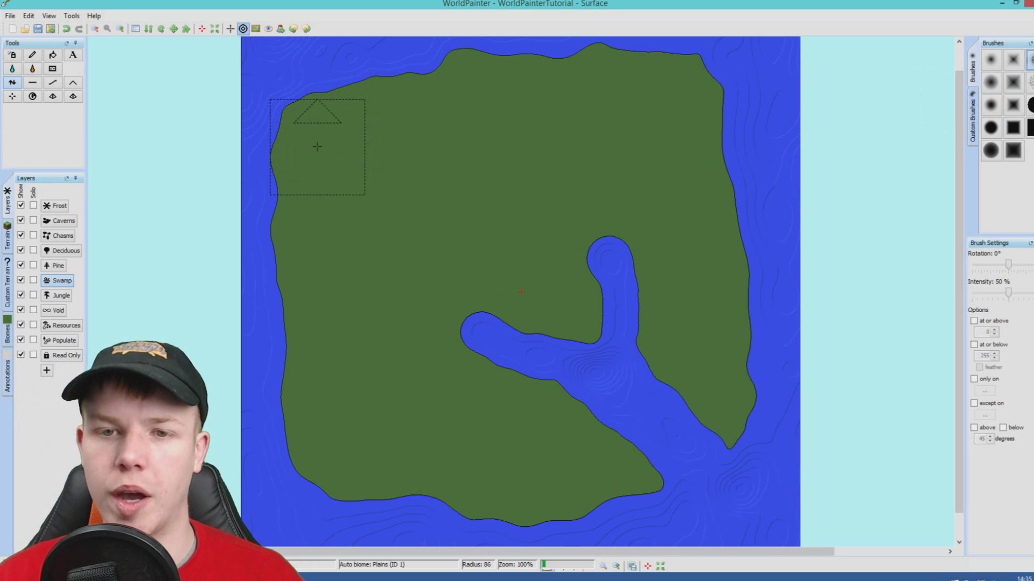
pyautogui.moveTo(317, 147)
pyautogui.mouseDown()
pyautogui.moveTo(419, 108)
pyautogui.moveTo(369, 120)
pyautogui.moveTo(323, 151)
pyautogui.moveTo(322, 160)
pyautogui.moveTo(331, 145)
pyautogui.moveTo(310, 209)
pyautogui.moveTo(315, 179)
pyautogui.moveTo(319, 169)
pyautogui.moveTo(321, 214)
pyautogui.moveTo(339, 182)
pyautogui.moveTo(407, 135)
pyautogui.moveTo(355, 183)
pyautogui.moveTo(335, 152)
pyautogui.mouseUp()
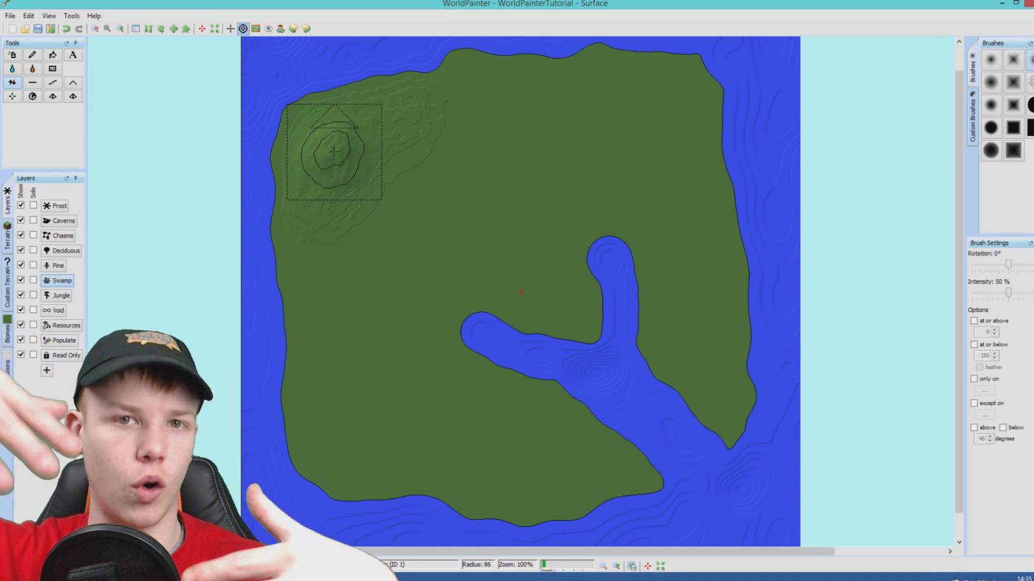
pyautogui.moveTo(334, 152)
pyautogui.mouseDown()
pyautogui.moveTo(368, 127)
pyautogui.moveTo(376, 123)
pyautogui.moveTo(361, 135)
pyautogui.moveTo(381, 126)
pyautogui.moveTo(354, 143)
pyautogui.mouseUp()
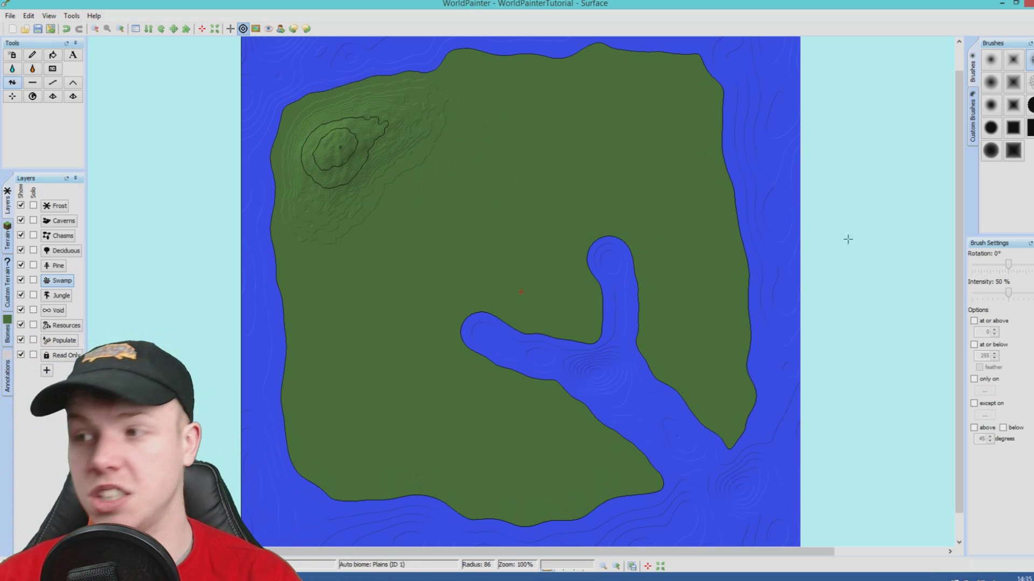
# Preview the new hill's terraced slopes in the 3D View, positioning and zooming the preview
pyautogui.hotkey('ctrl', '3')
pyautogui.moveTo(970, 58); pyautogui.dragTo(617, 33)
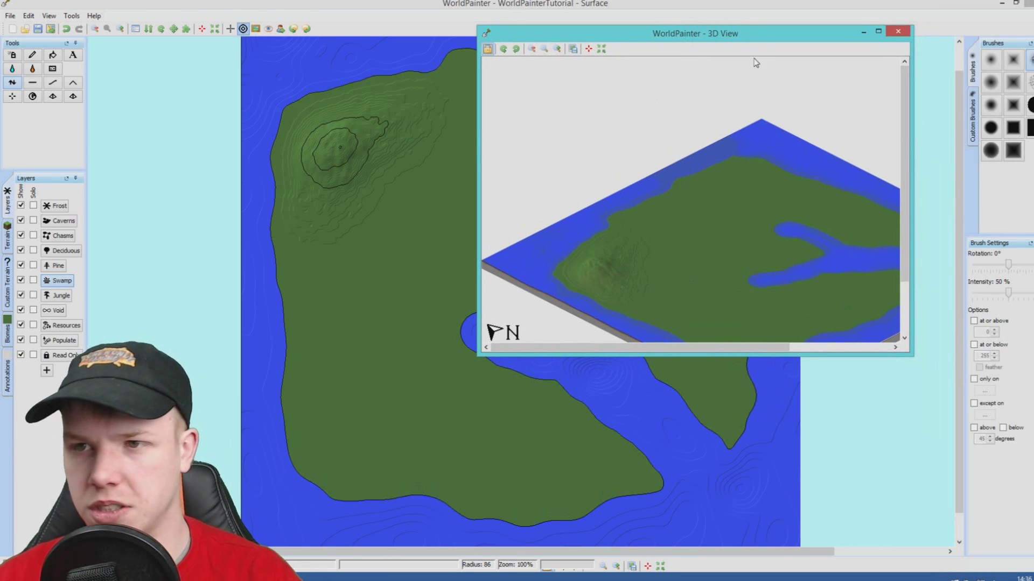
pyautogui.moveTo(756, 34); pyautogui.dragTo(744, 33)
pyautogui.scroll(6, 585, 276)
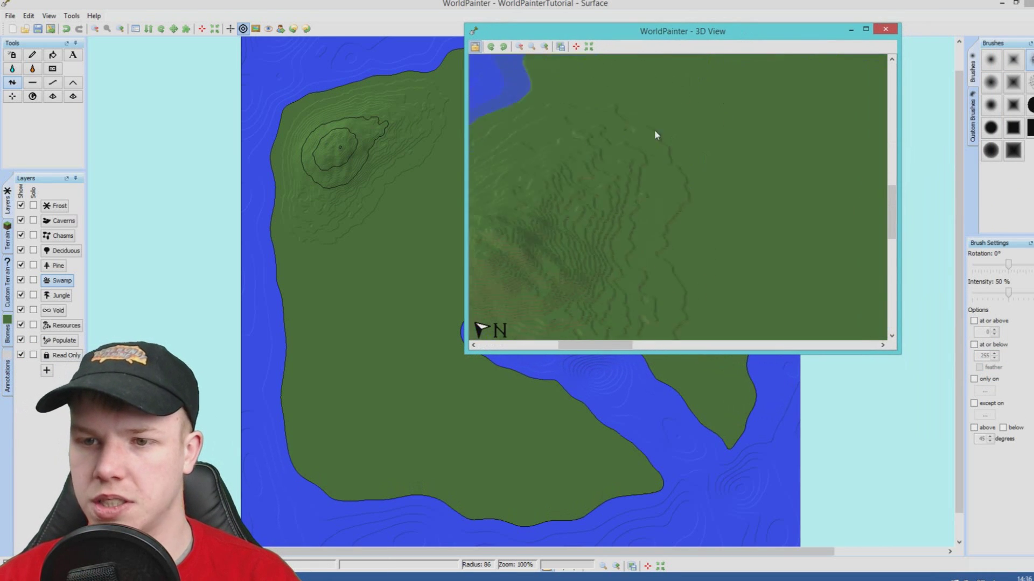
pyautogui.moveTo(665, 118); pyautogui.dragTo(591, 176)
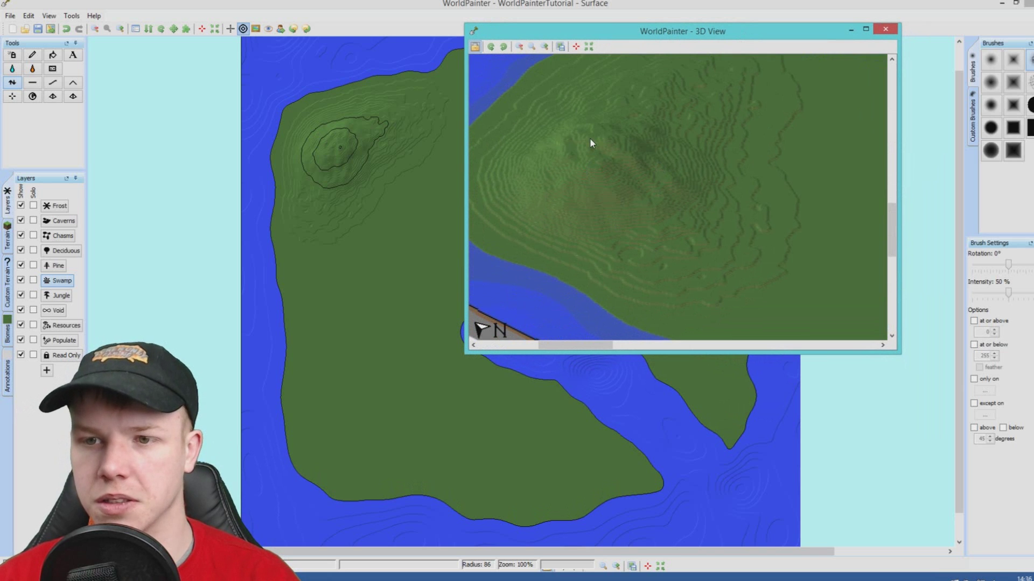
# Raise brush intensity to 100% and build rugged mountains along the north coast, tallest mid-ridge
pyautogui.click(884, 28)
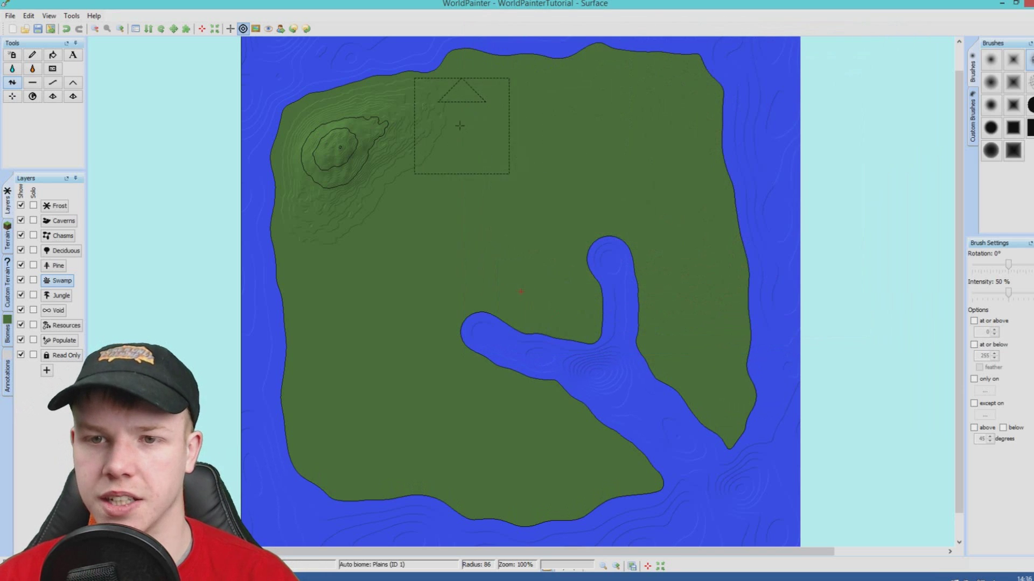
pyautogui.moveTo(587, 95)
pyautogui.mouseDown()
pyautogui.moveTo(690, 150)
pyautogui.moveTo(636, 105)
pyautogui.moveTo(660, 101)
pyautogui.moveTo(590, 90)
pyautogui.moveTo(413, 140)
pyautogui.moveTo(508, 106)
pyautogui.moveTo(634, 101)
pyautogui.moveTo(676, 139)
pyautogui.moveTo(409, 166)
pyautogui.moveTo(658, 148)
pyautogui.moveTo(532, 168)
pyautogui.mouseUp()
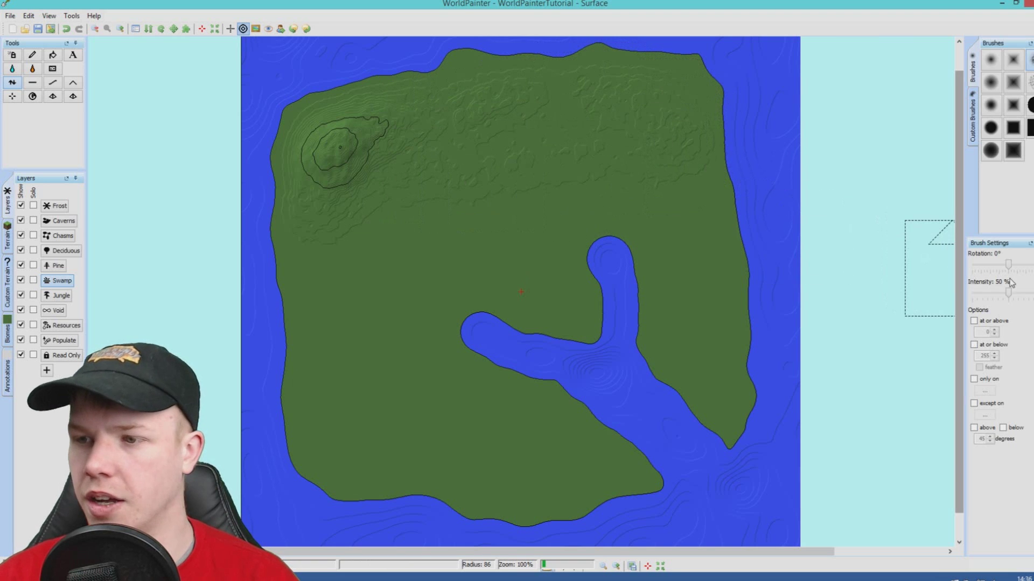
pyautogui.moveTo(1009, 295); pyautogui.dragTo(1020, 296)
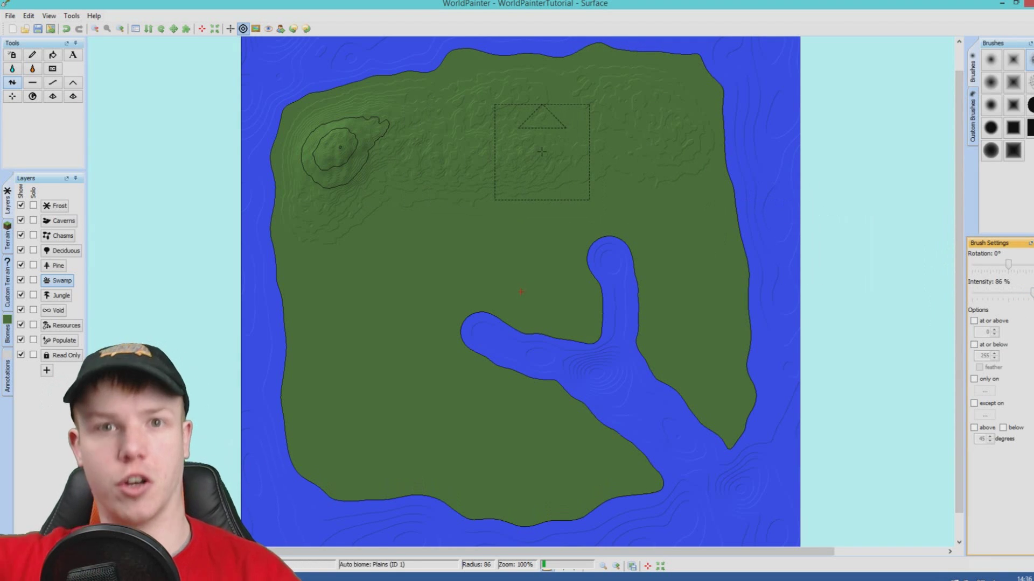
pyautogui.click(446, 138)
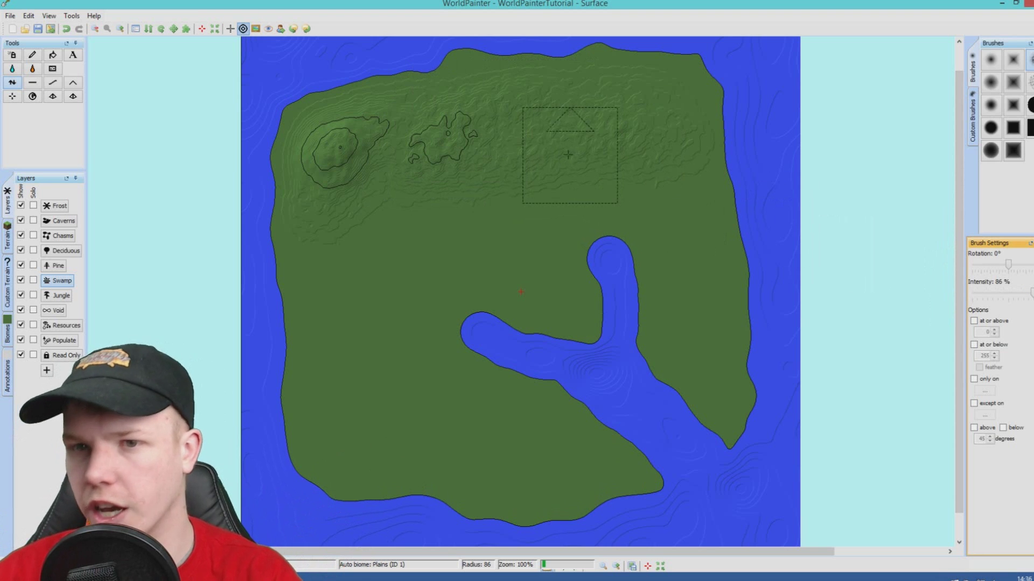
pyautogui.moveTo(576, 155)
pyautogui.mouseDown()
pyautogui.moveTo(527, 120)
pyautogui.moveTo(543, 103)
pyautogui.moveTo(611, 105)
pyautogui.moveTo(634, 120)
pyautogui.moveTo(554, 115)
pyautogui.mouseUp()
pyautogui.moveTo(1032, 292); pyautogui.dragTo(1033, 292)
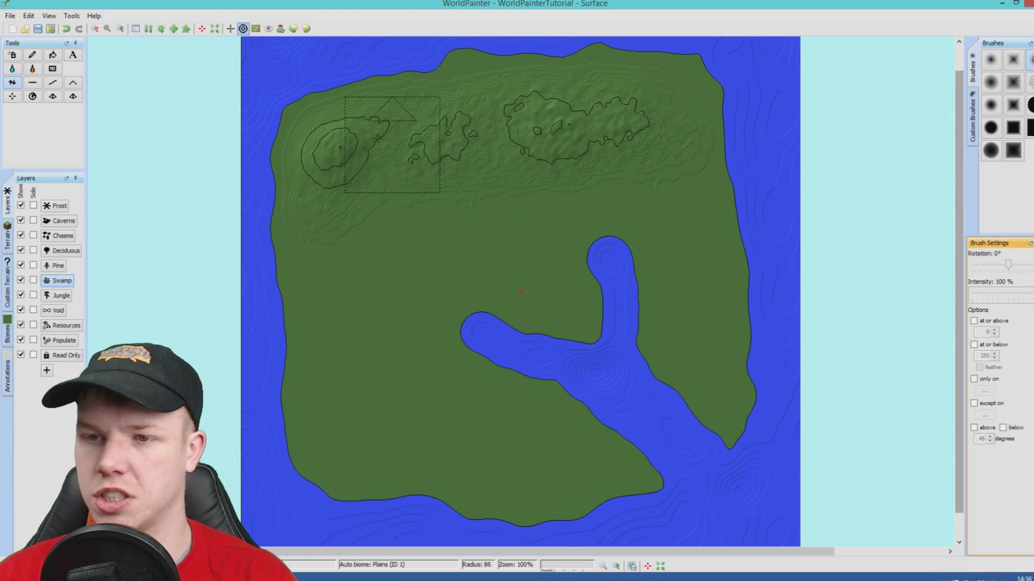
pyautogui.moveTo(377, 137)
pyautogui.mouseDown()
pyautogui.moveTo(419, 142)
pyautogui.moveTo(374, 139)
pyautogui.moveTo(494, 111)
pyautogui.moveTo(468, 71)
pyautogui.moveTo(642, 77)
pyautogui.moveTo(695, 129)
pyautogui.moveTo(625, 163)
pyautogui.moveTo(420, 169)
pyautogui.moveTo(636, 157)
pyautogui.moveTo(526, 147)
pyautogui.moveTo(564, 105)
pyautogui.moveTo(554, 123)
pyautogui.moveTo(577, 127)
pyautogui.moveTo(563, 115)
pyautogui.moveTo(528, 115)
pyautogui.moveTo(521, 140)
pyautogui.moveTo(583, 157)
pyautogui.moveTo(600, 140)
pyautogui.moveTo(589, 99)
pyautogui.moveTo(525, 91)
pyautogui.moveTo(566, 86)
pyautogui.mouseUp()
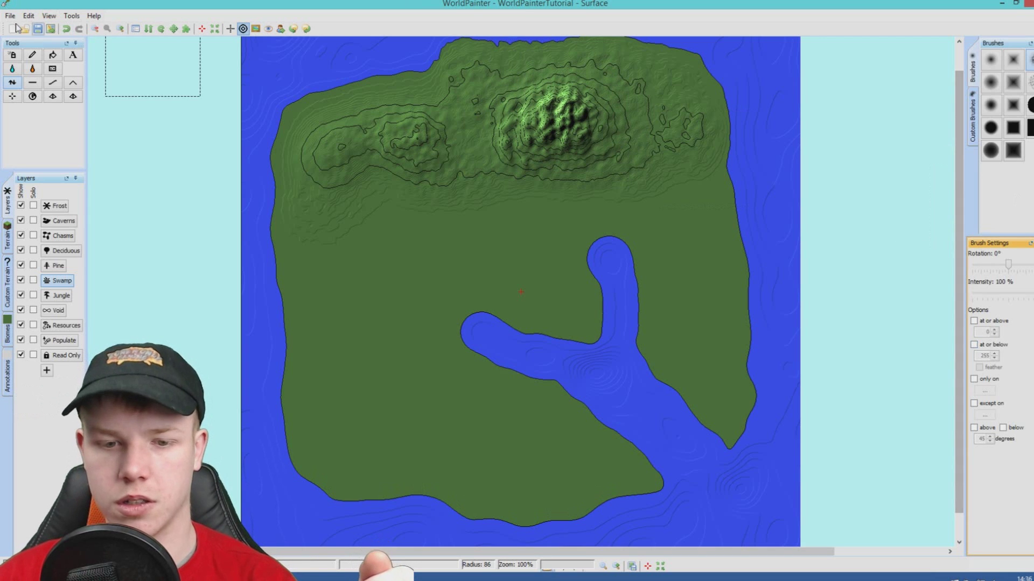
pyautogui.click(48, 16)
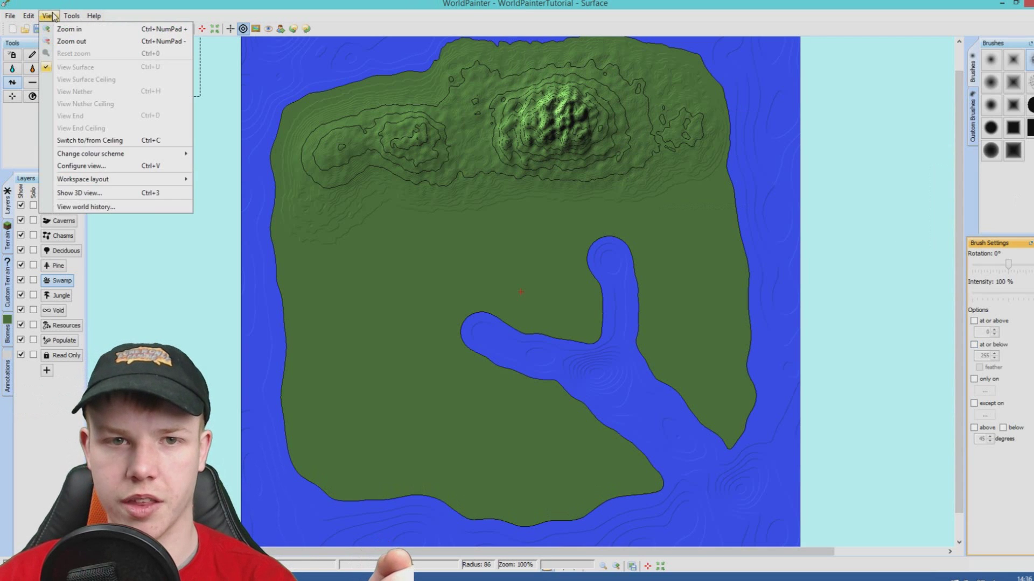
pyautogui.click(80, 191)
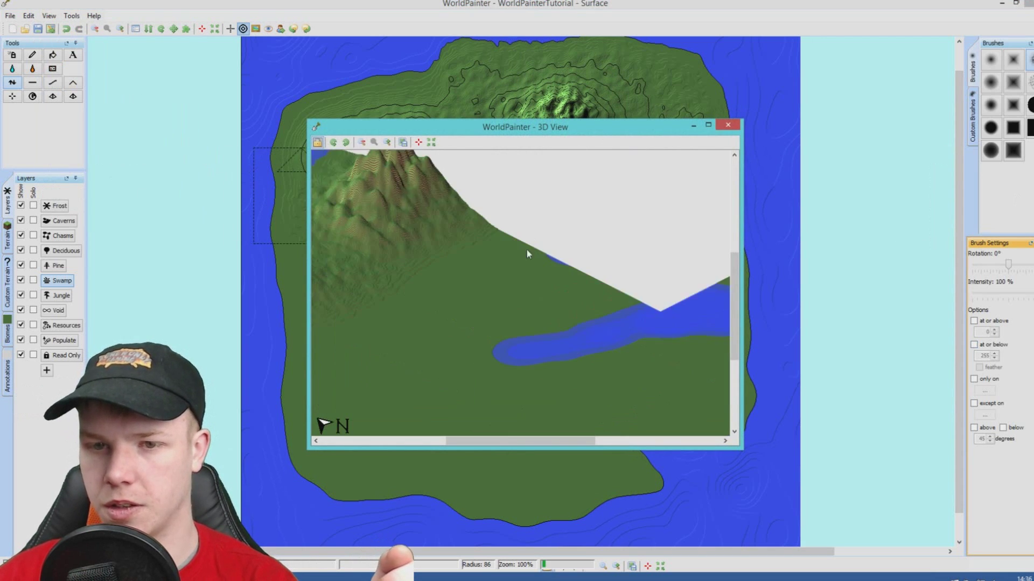
pyautogui.moveTo(635, 306); pyautogui.dragTo(643, 284)
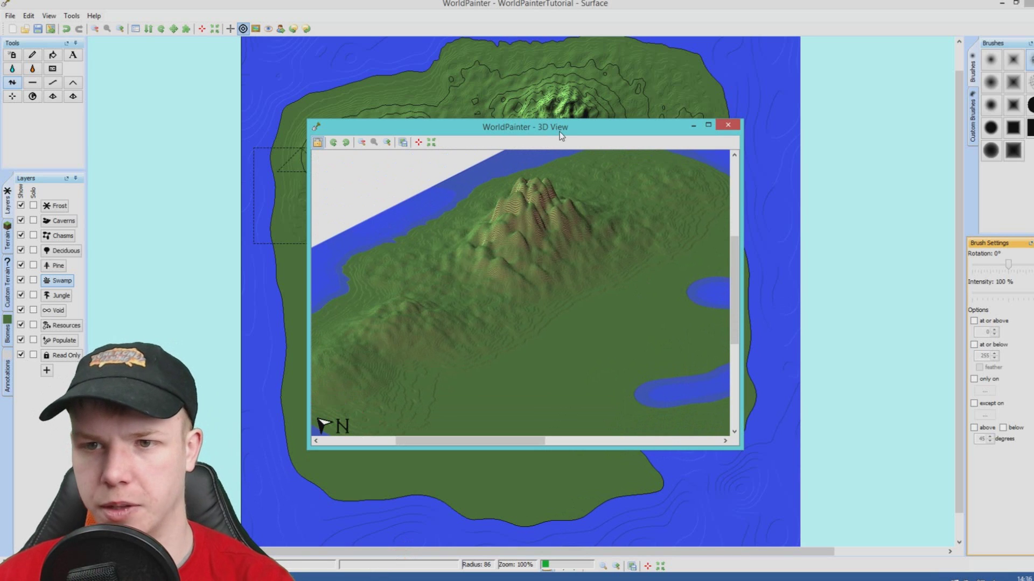
pyautogui.moveTo(564, 130); pyautogui.dragTo(897, 48)
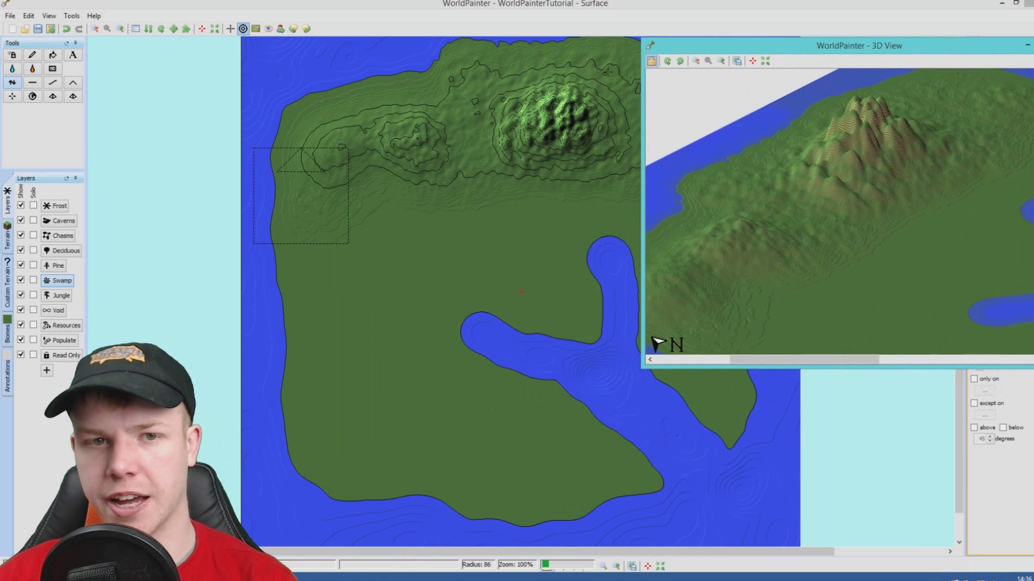
# Even out the big northern mountain's slopes using the smooth tool with a round brush
pyautogui.hotkey('alt', 'F4')
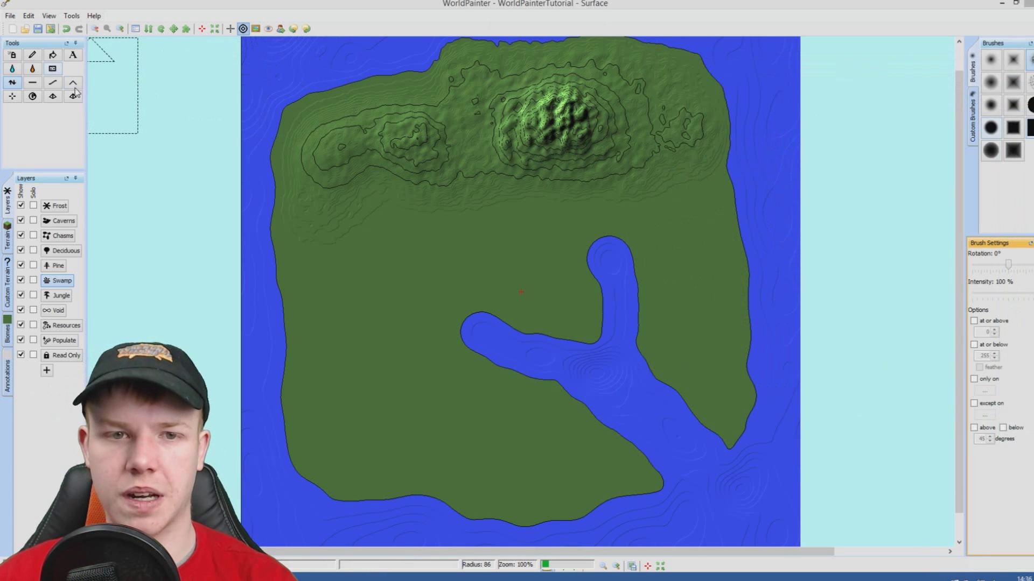
pyautogui.click(52, 82)
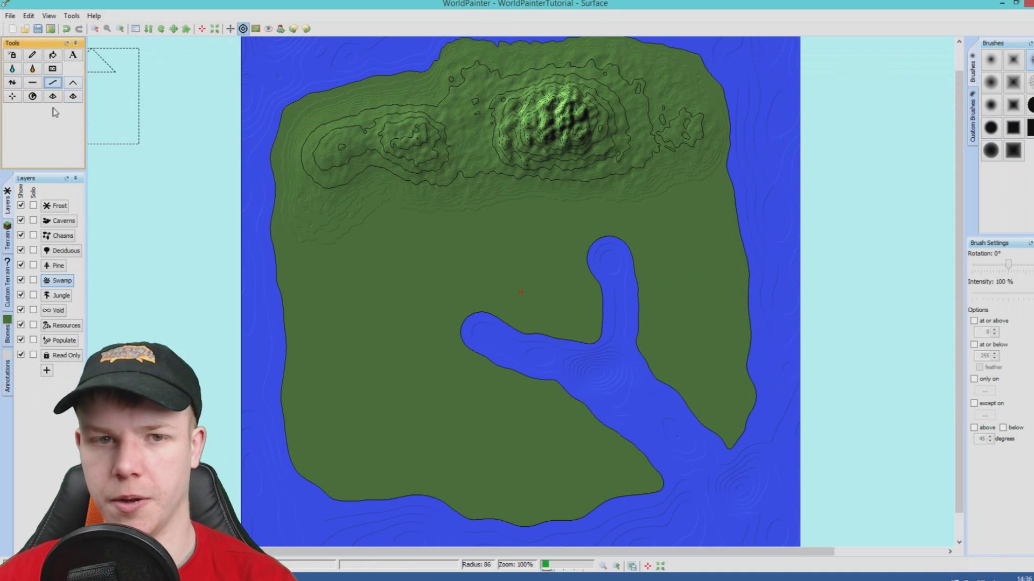
pyautogui.click(991, 128)
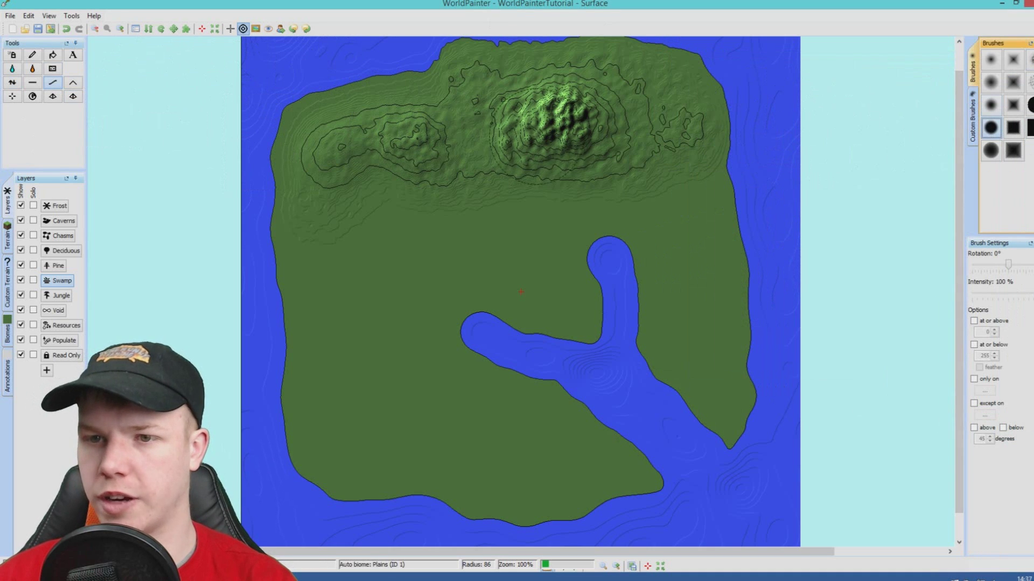
pyautogui.moveTo(555, 118)
pyautogui.mouseDown()
pyautogui.moveTo(560, 108)
pyautogui.moveTo(544, 91)
pyautogui.moveTo(511, 126)
pyautogui.mouseUp()
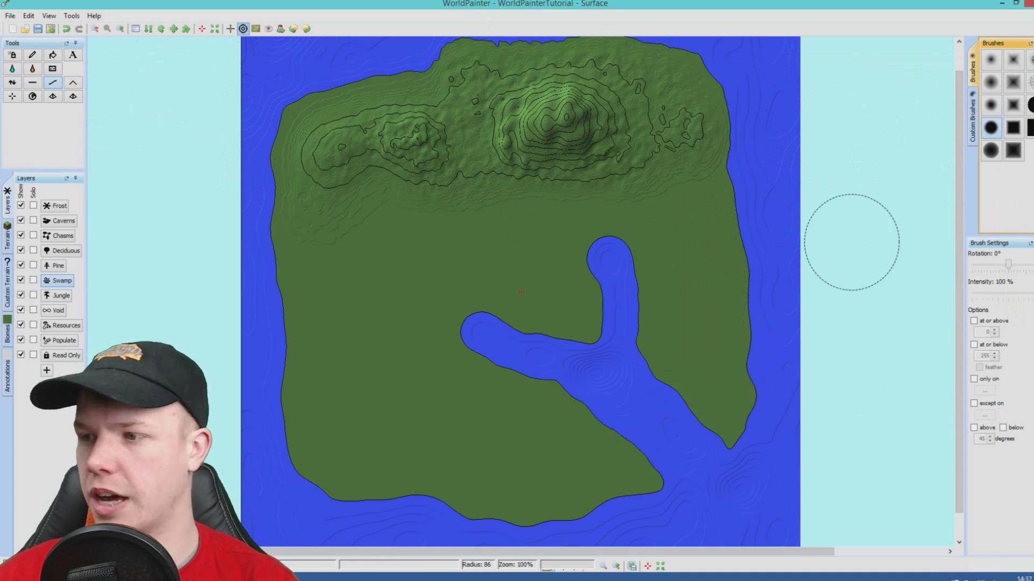
# Check the smoothed mountain in the 3D preview, then close it
pyautogui.hotkey('ctrl', '3')
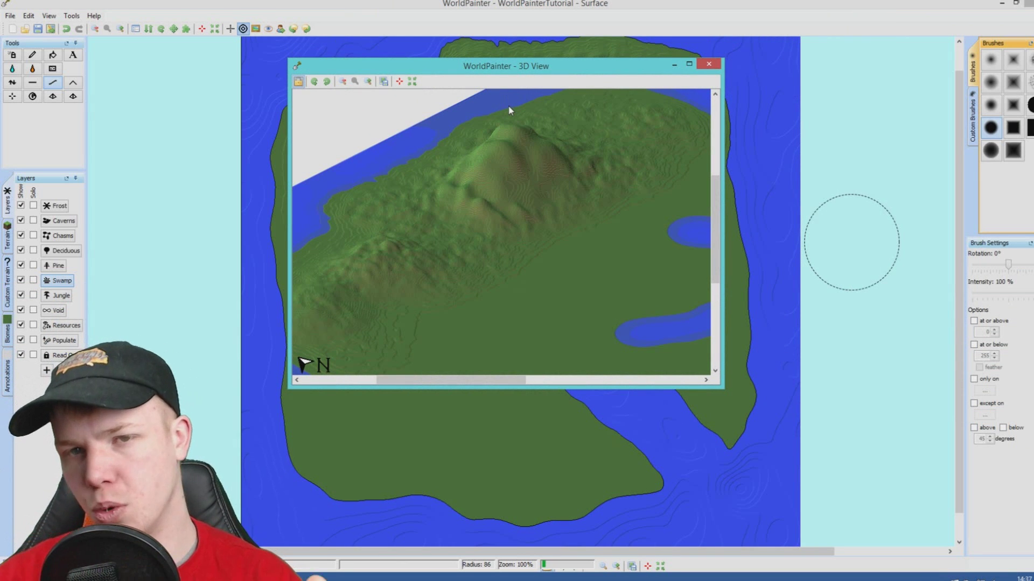
pyautogui.moveTo(514, 66); pyautogui.dragTo(565, 67)
pyautogui.click(759, 64)
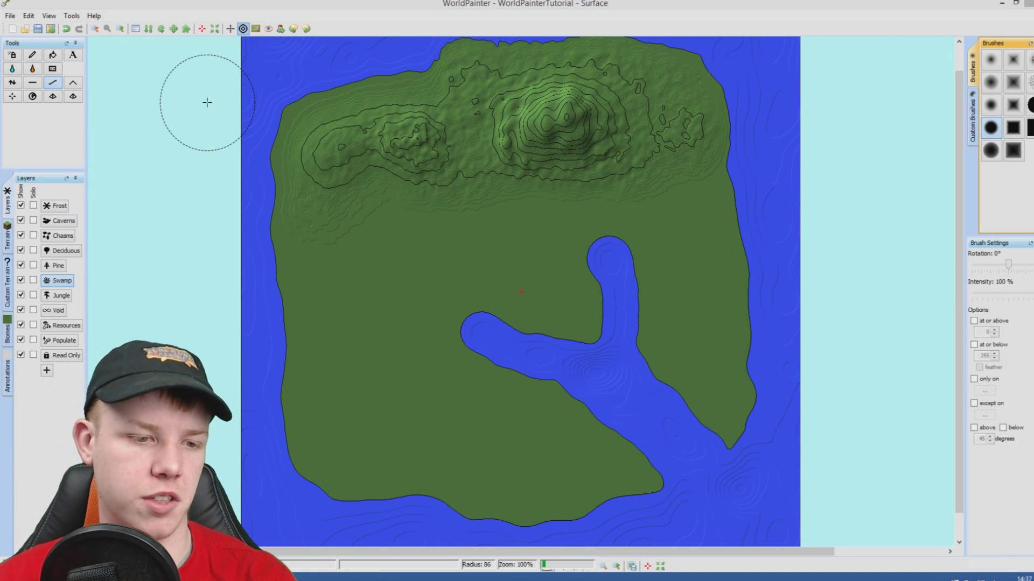
# Flatten a round plateau into the mountain's west flank with a radius-31 brush and preview it in 3D
pyautogui.click(33, 86)
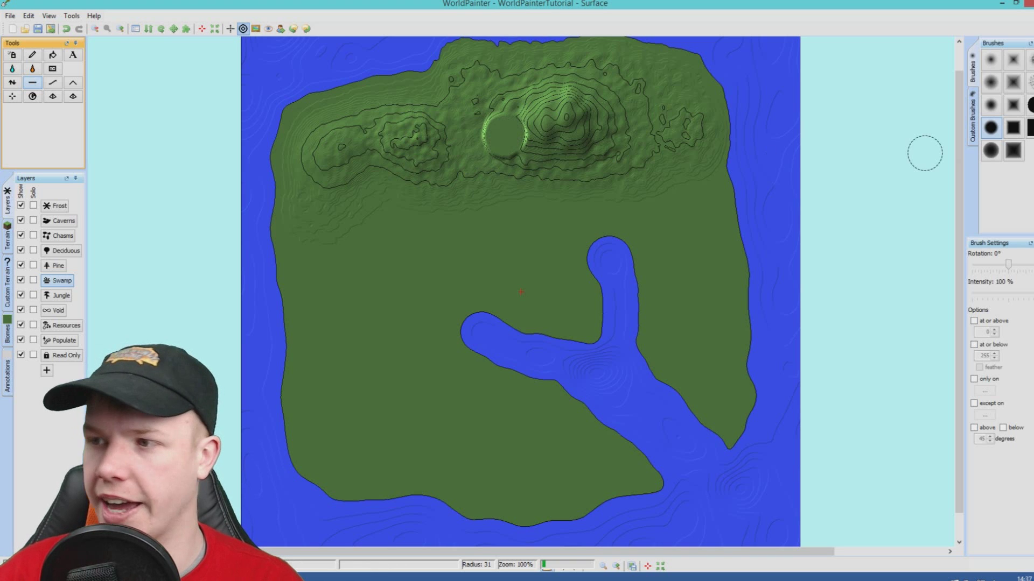
pyautogui.hotkey('ctrl', '3')
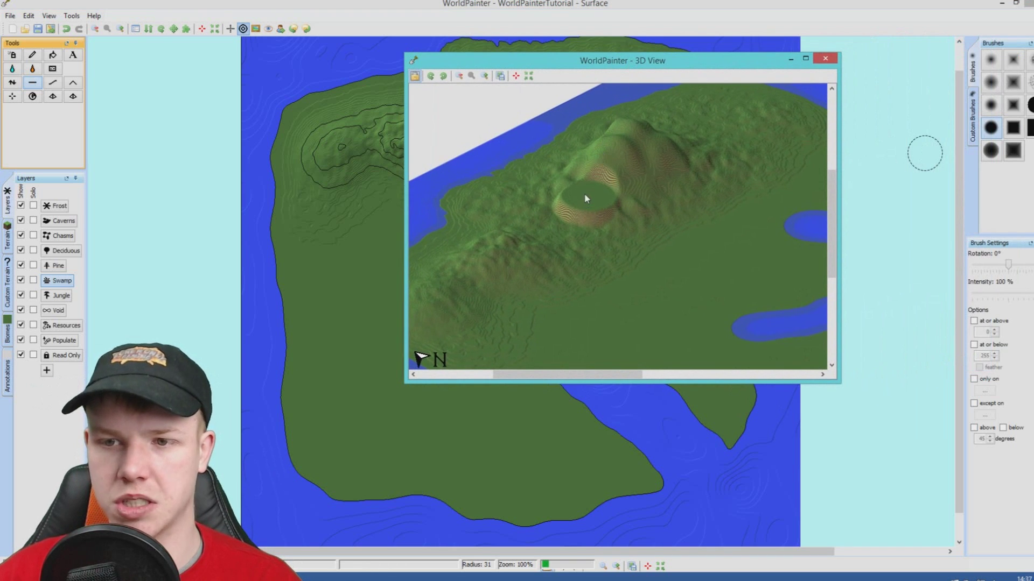
pyautogui.moveTo(430, 60); pyautogui.dragTo(985, 85)
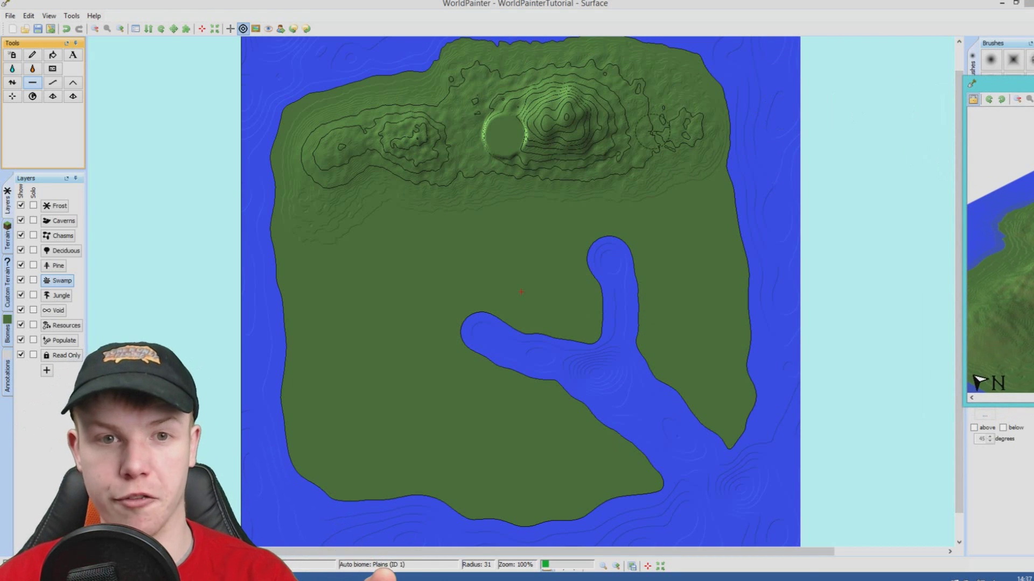
pyautogui.click(949, 111)
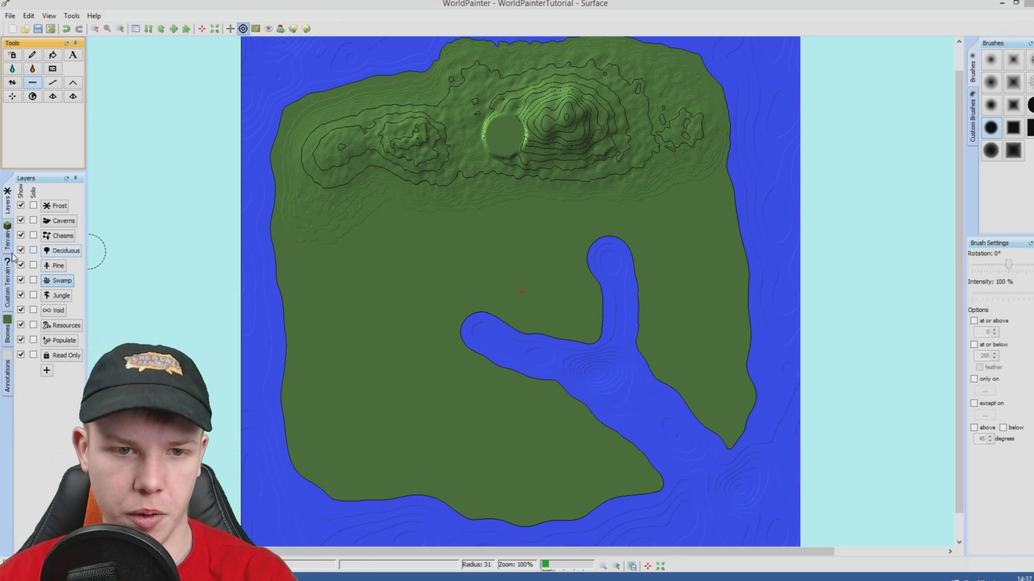
# Choose Forest from the Biomes palette and enlarge the brush radius to 89
pyautogui.click(7, 332)
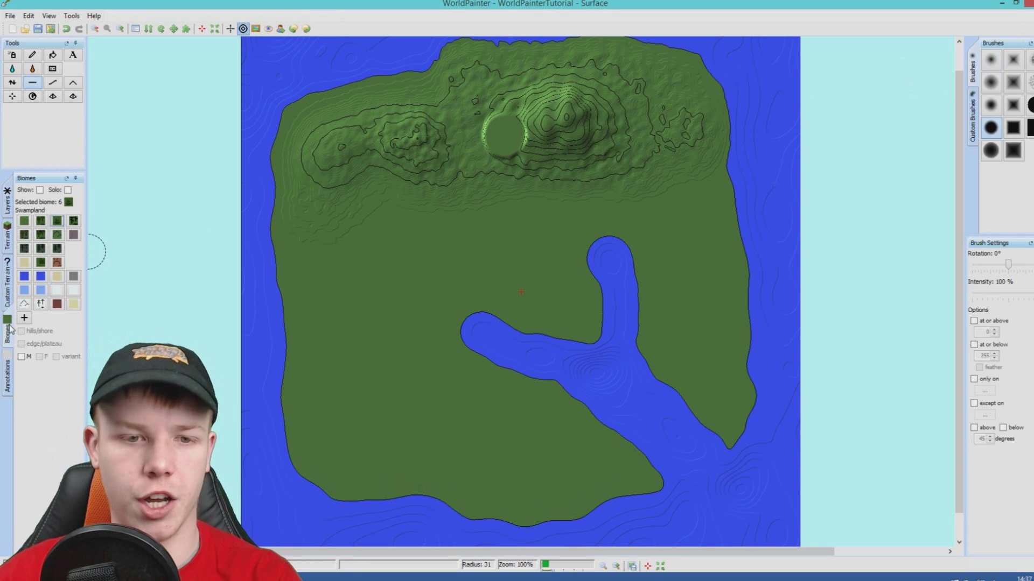
pyautogui.click(41, 221)
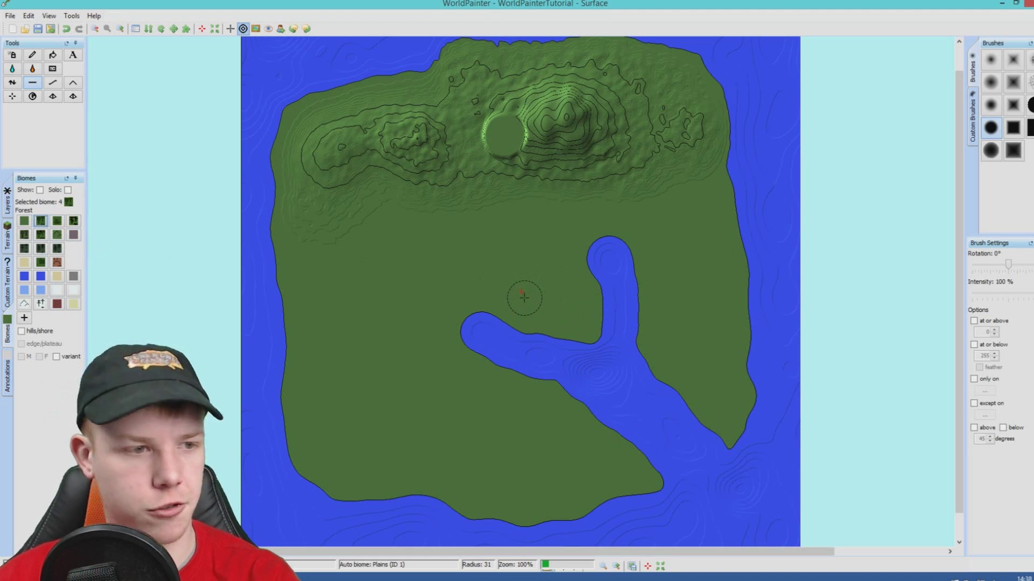
pyautogui.scroll(2, 510, 266)
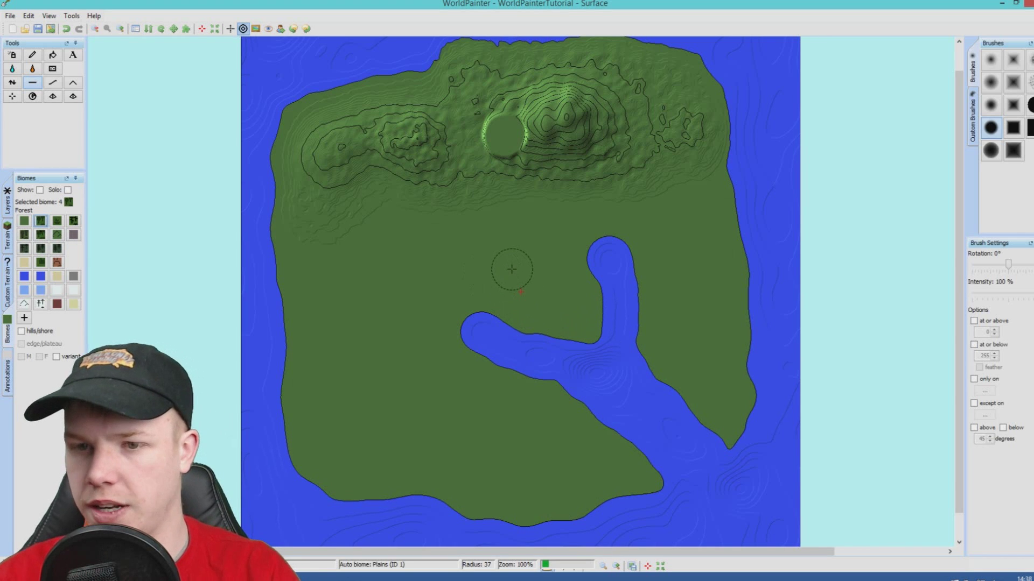
pyautogui.scroll(9, 511, 269)
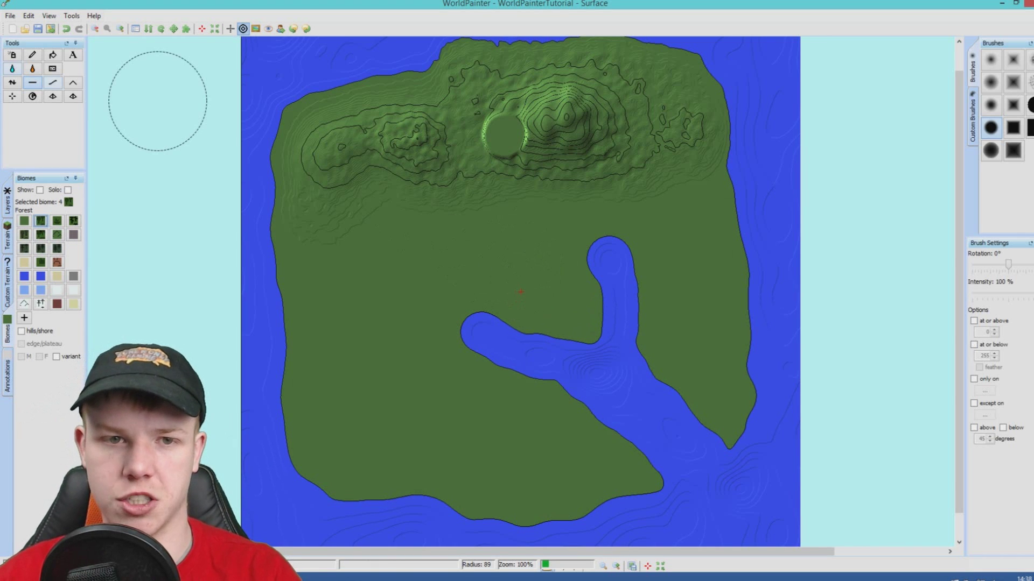
# Paint Forest biome beside the central inlet, extending it westward
pyautogui.click(14, 56)
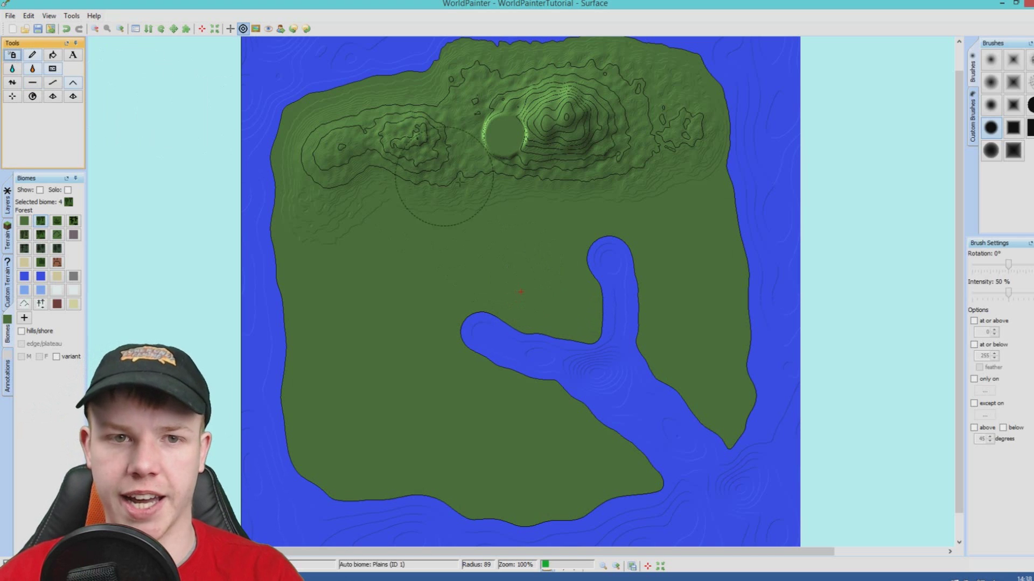
pyautogui.moveTo(525, 285)
pyautogui.mouseDown()
pyautogui.moveTo(502, 277)
pyautogui.moveTo(536, 298)
pyautogui.moveTo(560, 275)
pyautogui.moveTo(572, 310)
pyautogui.moveTo(532, 277)
pyautogui.mouseUp()
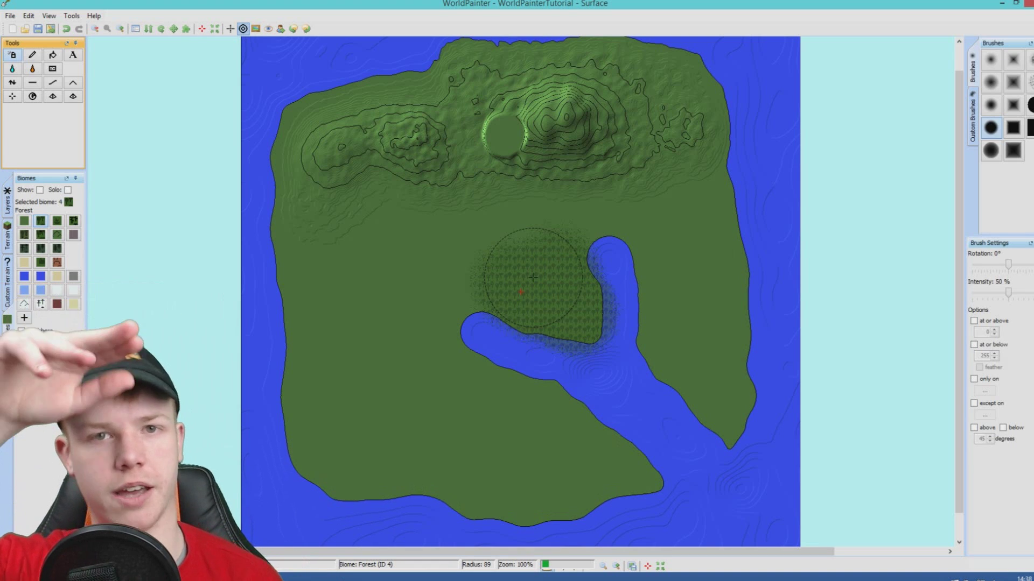
pyautogui.moveTo(532, 277)
pyautogui.mouseDown()
pyautogui.moveTo(490, 290)
pyautogui.moveTo(526, 264)
pyautogui.moveTo(561, 262)
pyautogui.moveTo(512, 289)
pyautogui.mouseUp()
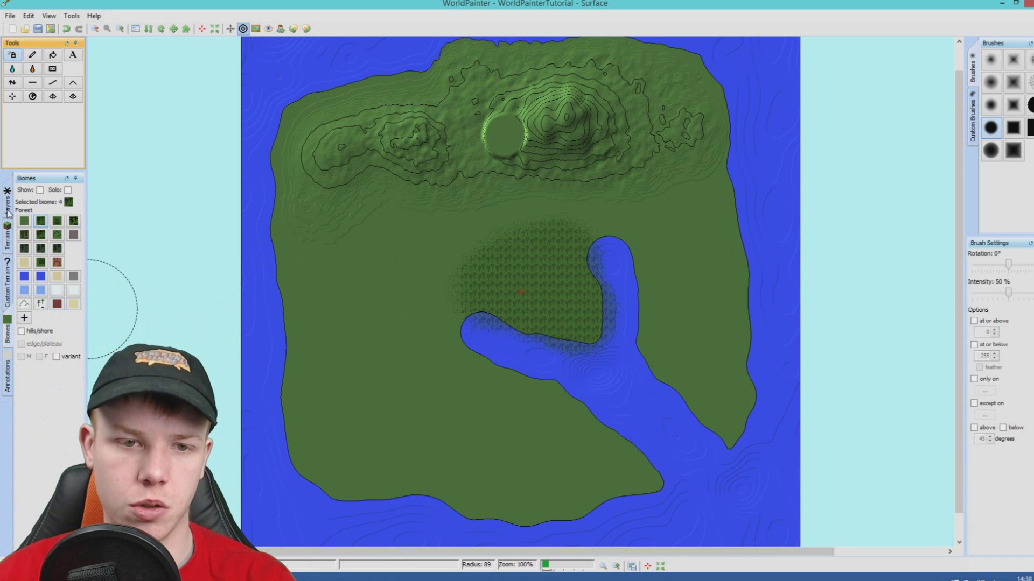
# Plant the Deciduous tree layer over the new forest patch
pyautogui.click(8, 211)
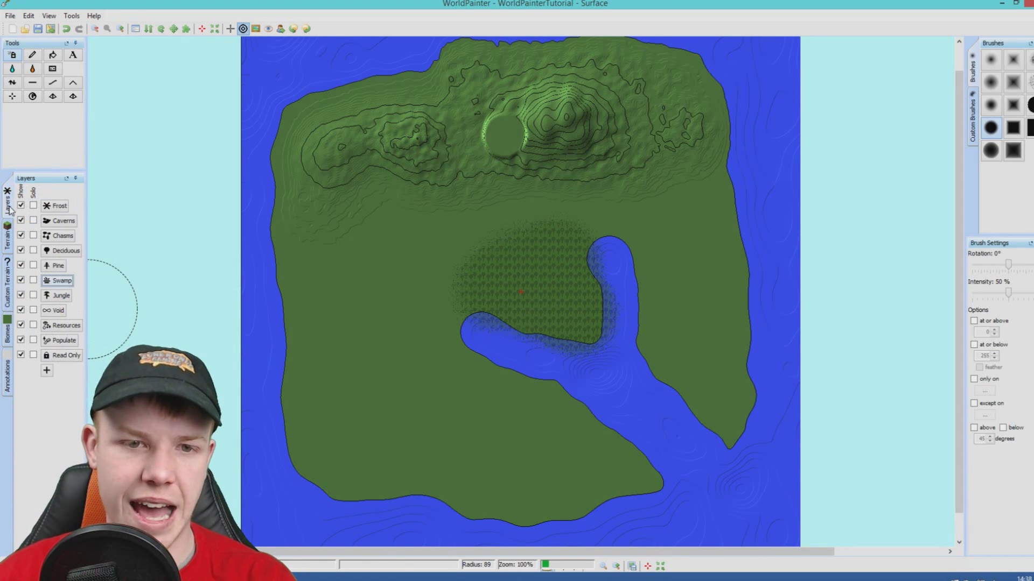
pyautogui.click(66, 251)
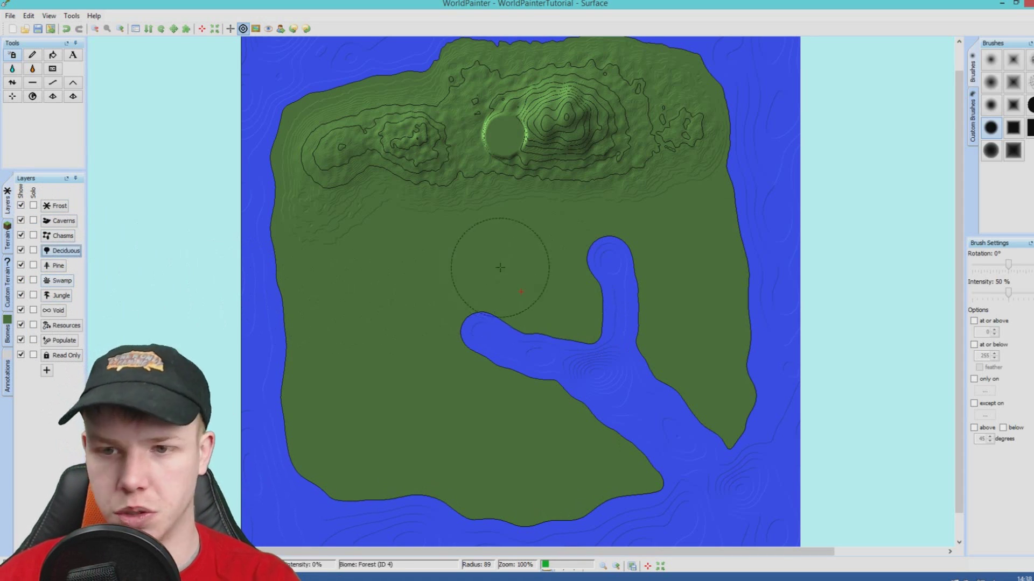
pyautogui.moveTo(496, 261)
pyautogui.mouseDown()
pyautogui.moveTo(529, 303)
pyautogui.moveTo(556, 289)
pyautogui.moveTo(545, 264)
pyautogui.moveTo(589, 316)
pyautogui.moveTo(562, 276)
pyautogui.mouseUp()
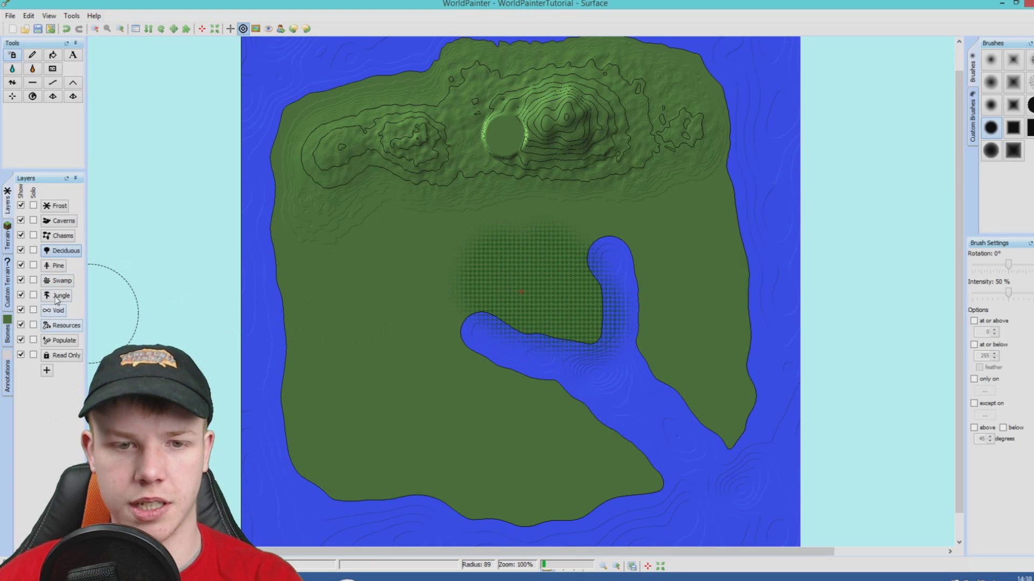
# Select the Jungle biome and paint it across the island's eastern strip beside the inlet
pyautogui.click(7, 329)
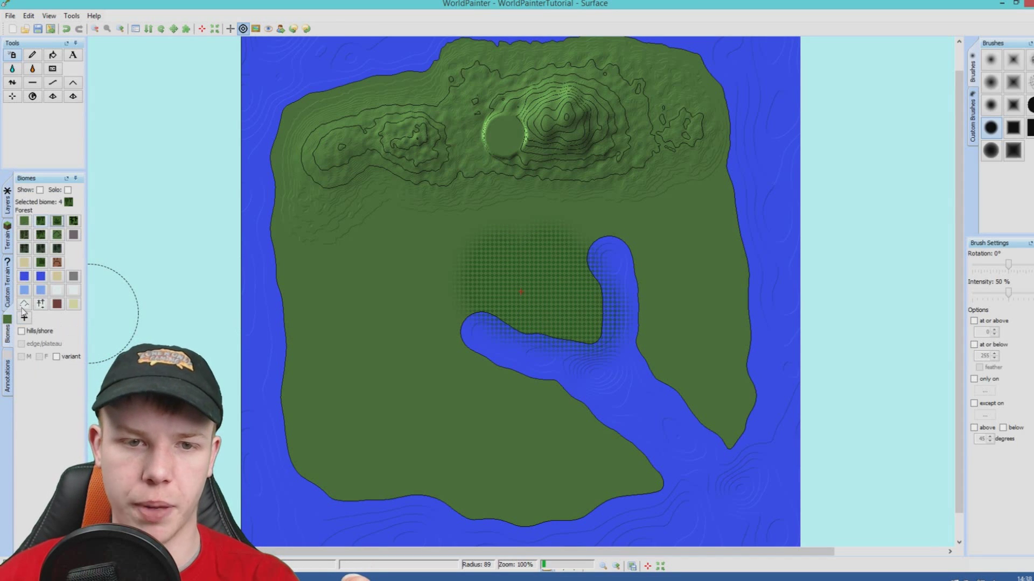
pyautogui.click(74, 221)
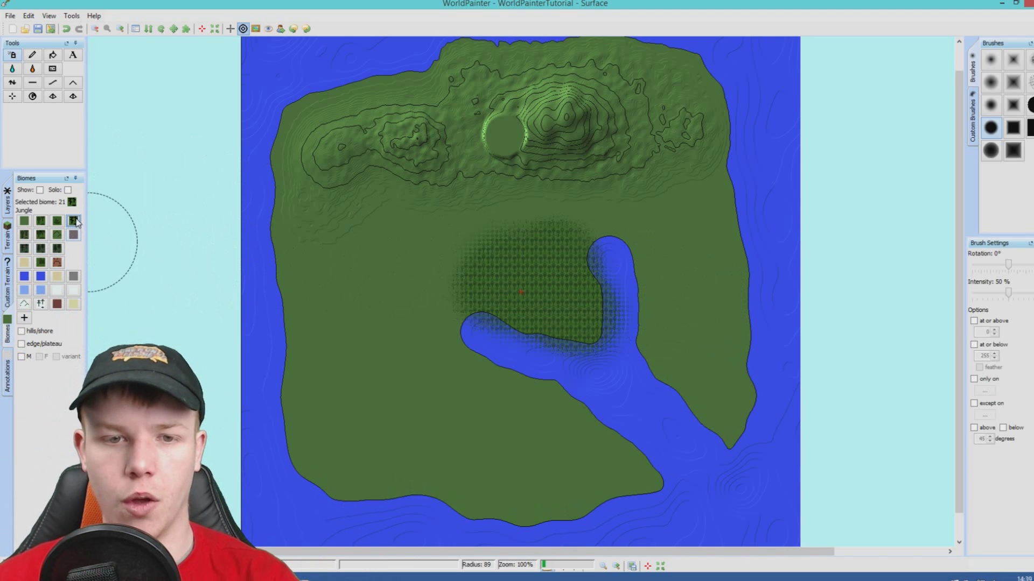
pyautogui.click(666, 243)
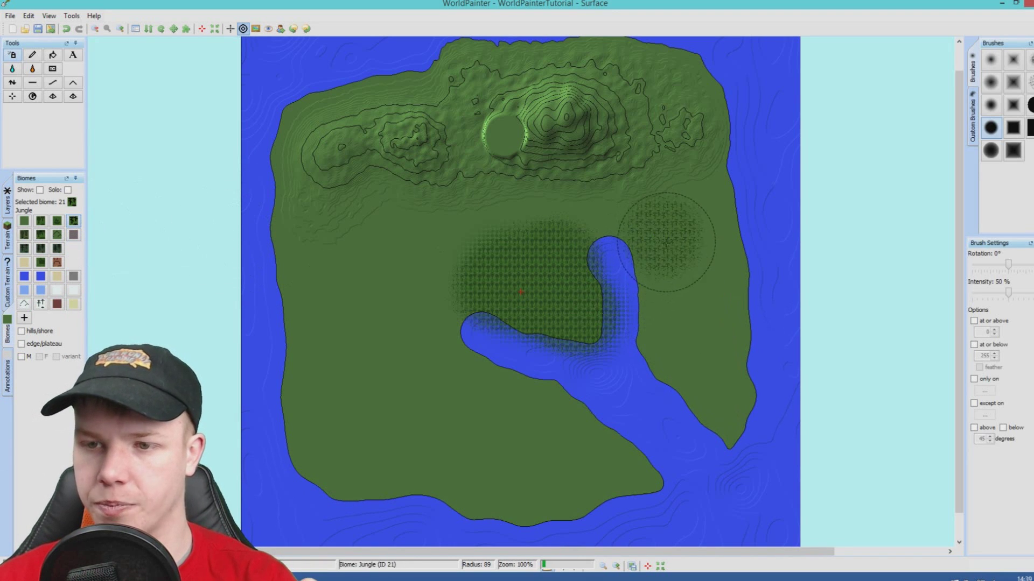
pyautogui.moveTo(666, 243)
pyautogui.mouseDown()
pyautogui.moveTo(683, 347)
pyautogui.moveTo(714, 330)
pyautogui.moveTo(702, 215)
pyautogui.moveTo(720, 319)
pyautogui.mouseUp()
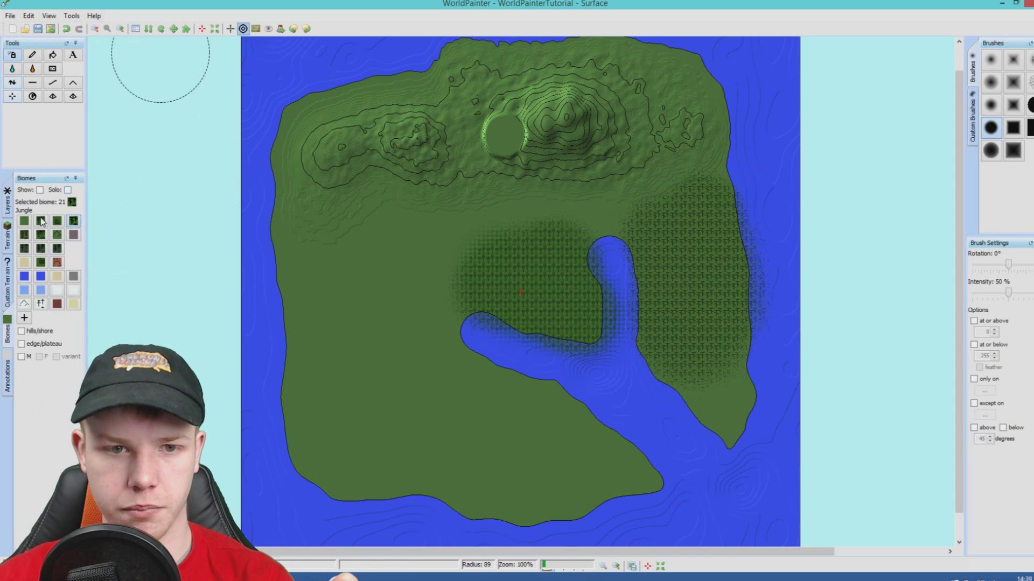
# Spray the Jungle tree layer along the eastern strip down to its southern tip
pyautogui.click(9, 235)
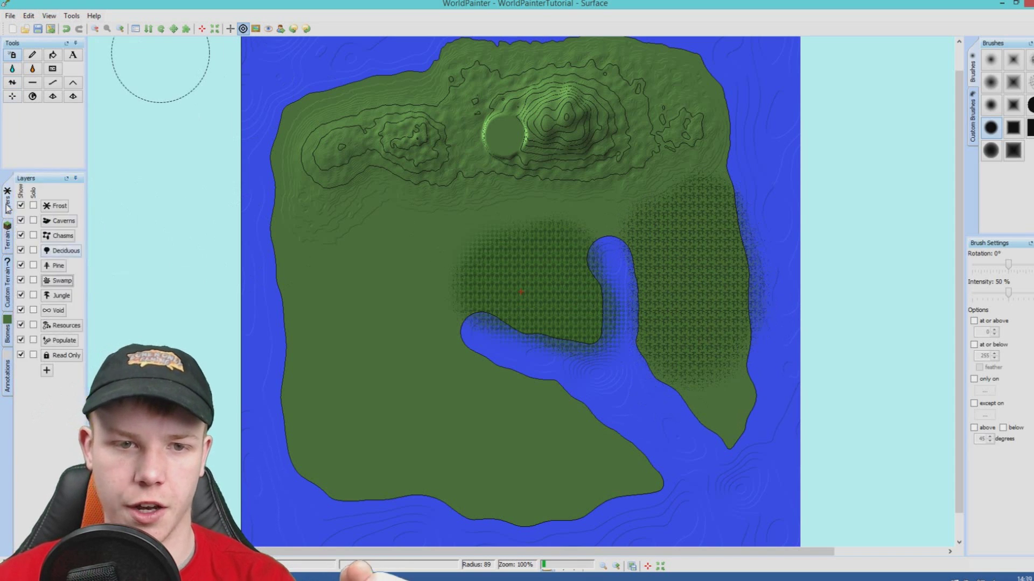
pyautogui.click(7, 205)
pyautogui.click(61, 295)
pyautogui.hotkey('ctrl', 'z')
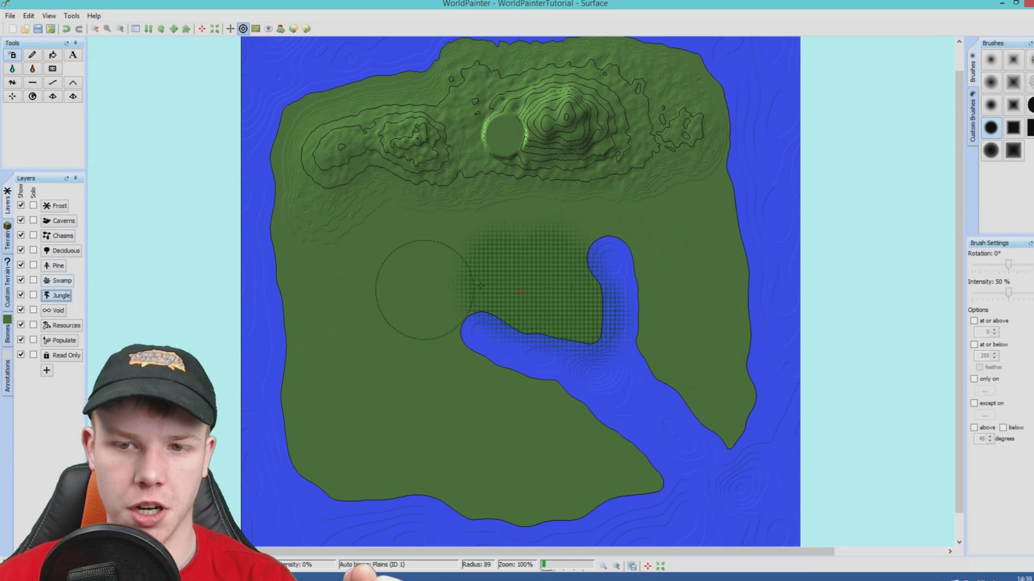
pyautogui.click(680, 245)
pyautogui.moveTo(679, 245)
pyautogui.mouseDown()
pyautogui.moveTo(705, 268)
pyautogui.moveTo(731, 408)
pyautogui.moveTo(707, 396)
pyautogui.moveTo(666, 305)
pyautogui.moveTo(677, 259)
pyautogui.moveTo(705, 235)
pyautogui.moveTo(724, 344)
pyautogui.mouseUp()
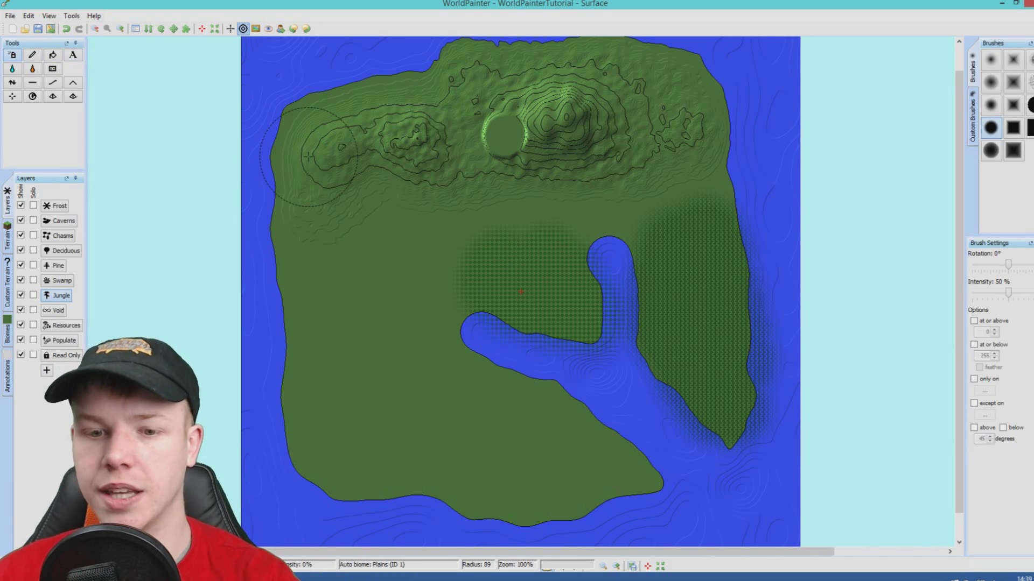
# Open the Export as new Minecraft map dialog and select the WorldPainterTutorial world name
pyautogui.click(11, 16)
pyautogui.moveTo(77, 104)
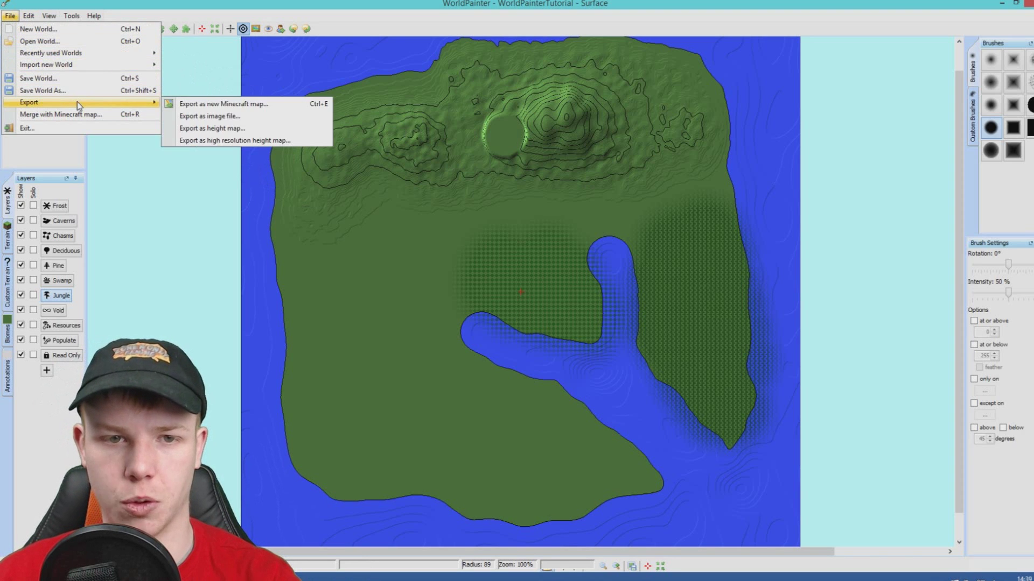
pyautogui.click(232, 105)
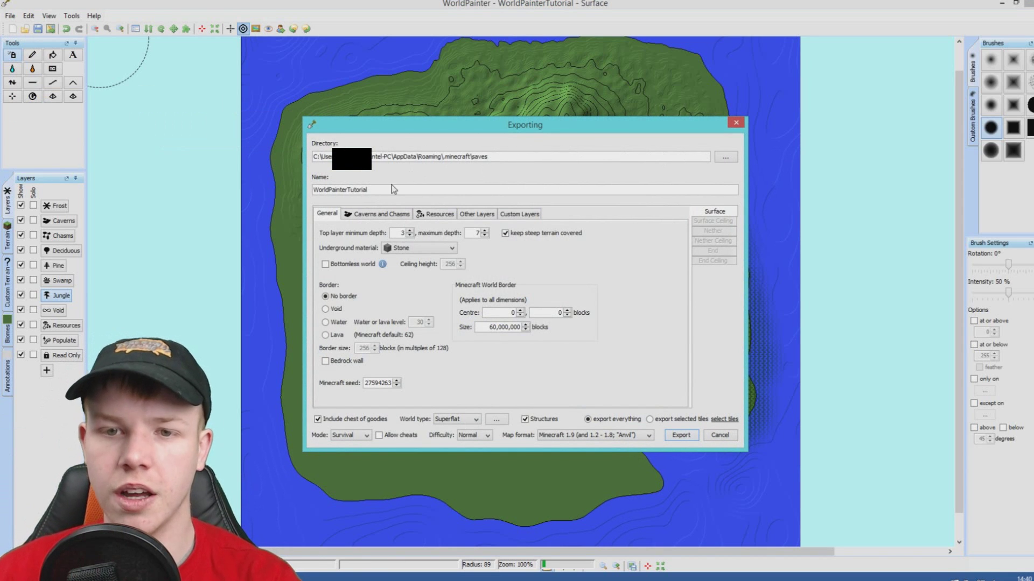
pyautogui.moveTo(374, 189); pyautogui.dragTo(331, 193)
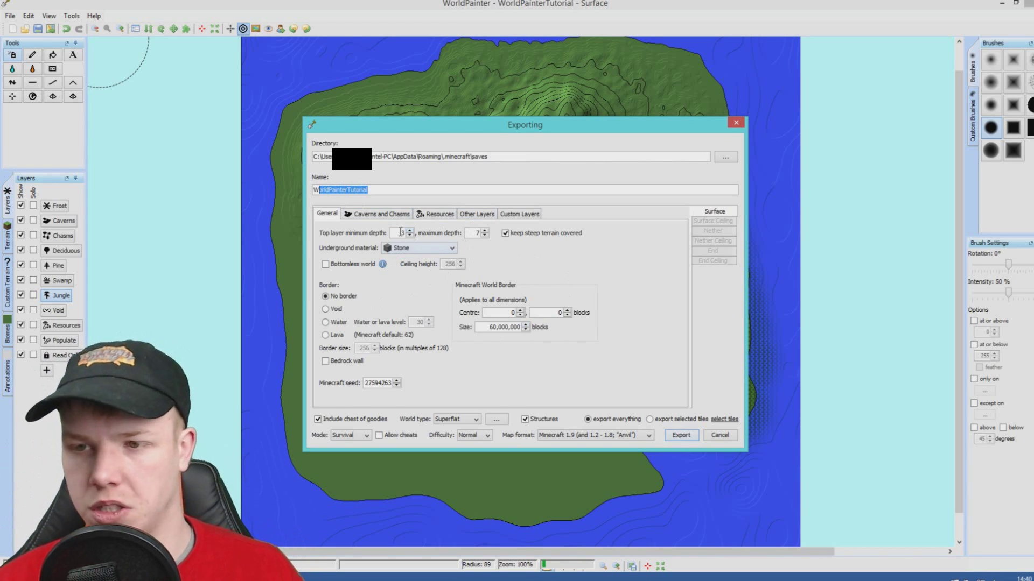
# Review the Caverns, Resources, Other Layers and Custom Layers tabs, then return to General
pyautogui.click(392, 216)
pyautogui.click(433, 215)
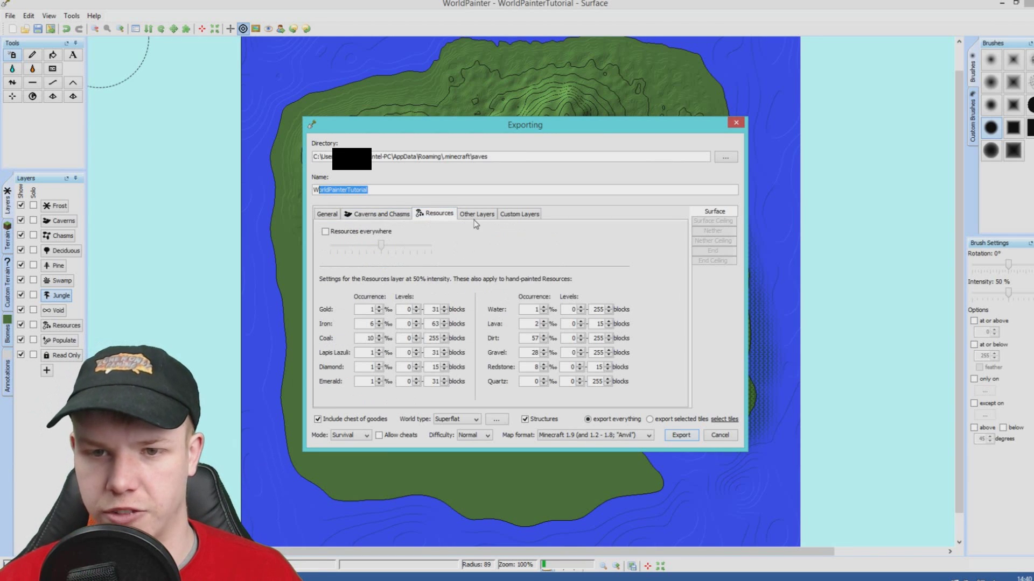
pyautogui.click(482, 215)
pyautogui.click(516, 214)
pyautogui.click(326, 218)
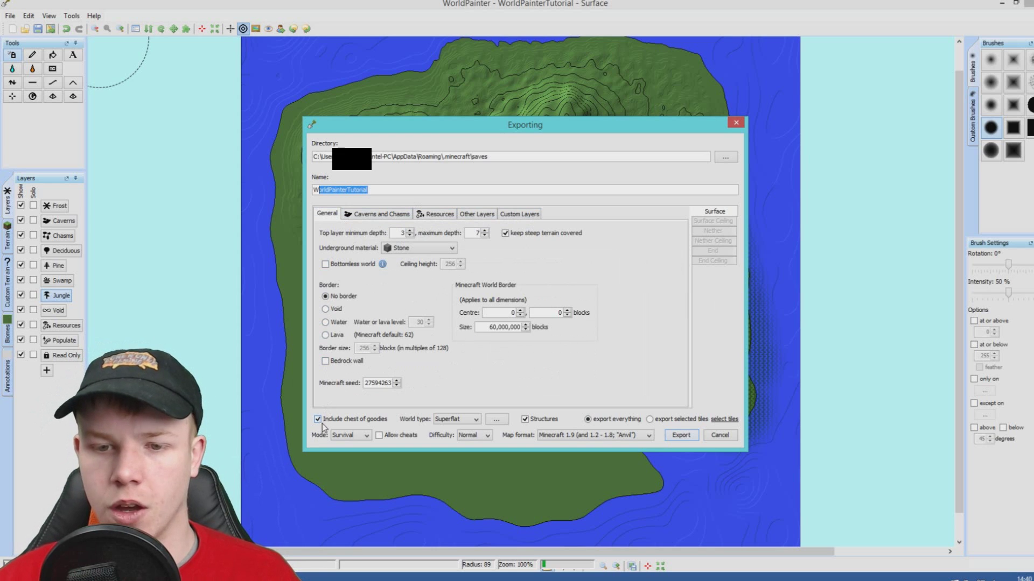
# Switch the game mode to Creative and keep the Minecraft 1.9 (Anvil) map format
pyautogui.click(350, 435)
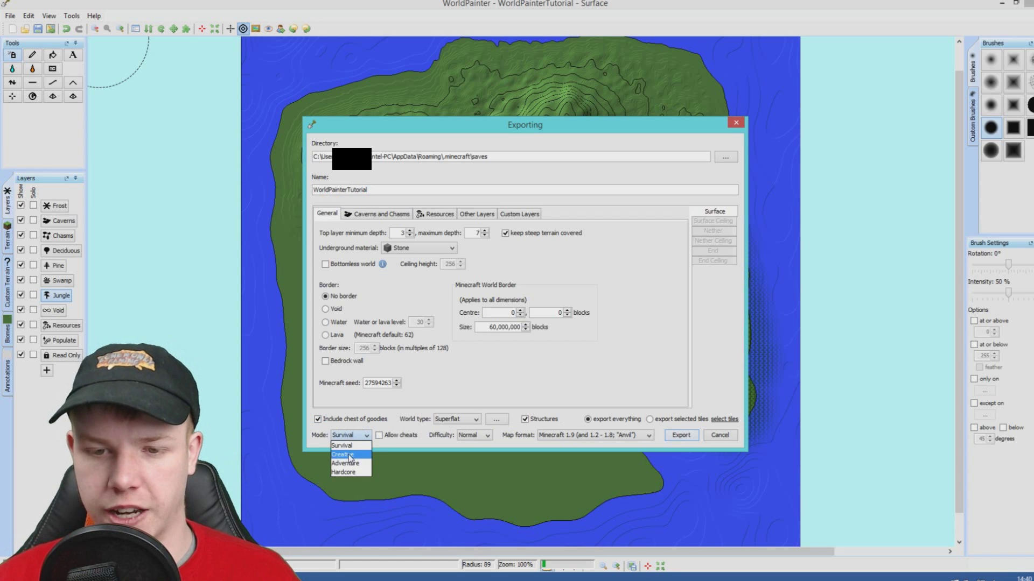
pyautogui.click(350, 455)
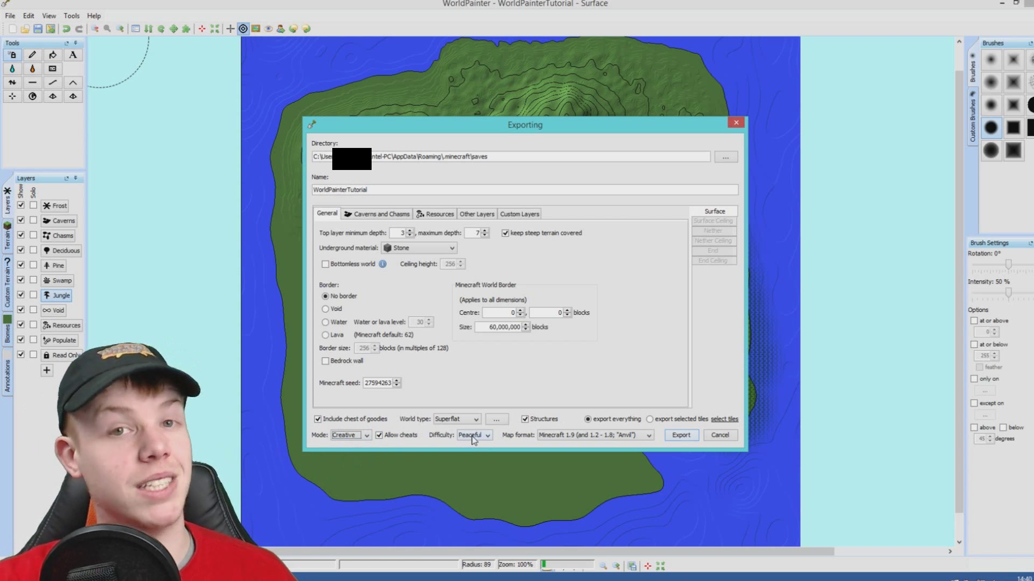
pyautogui.click(576, 436)
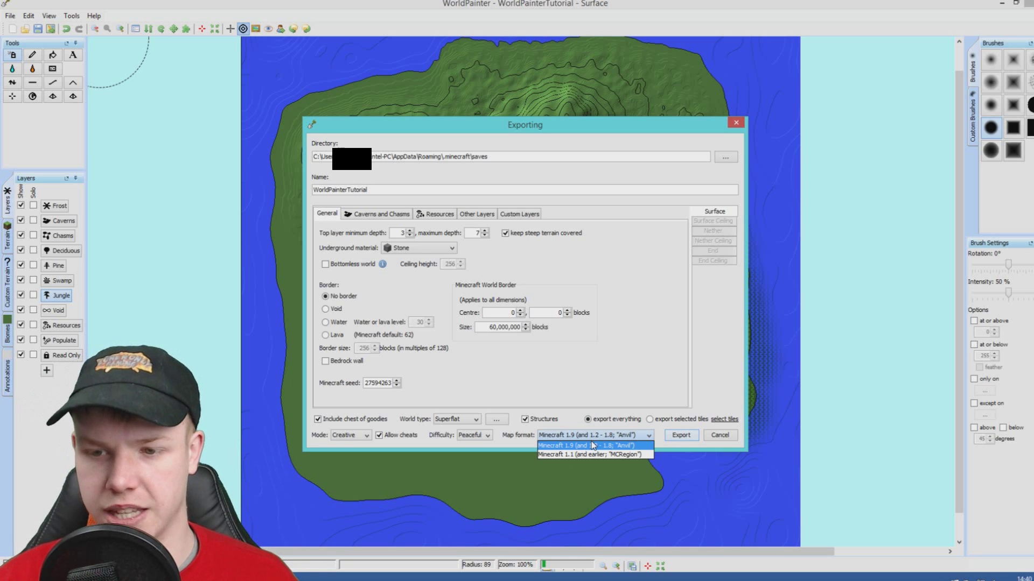
pyautogui.click(594, 446)
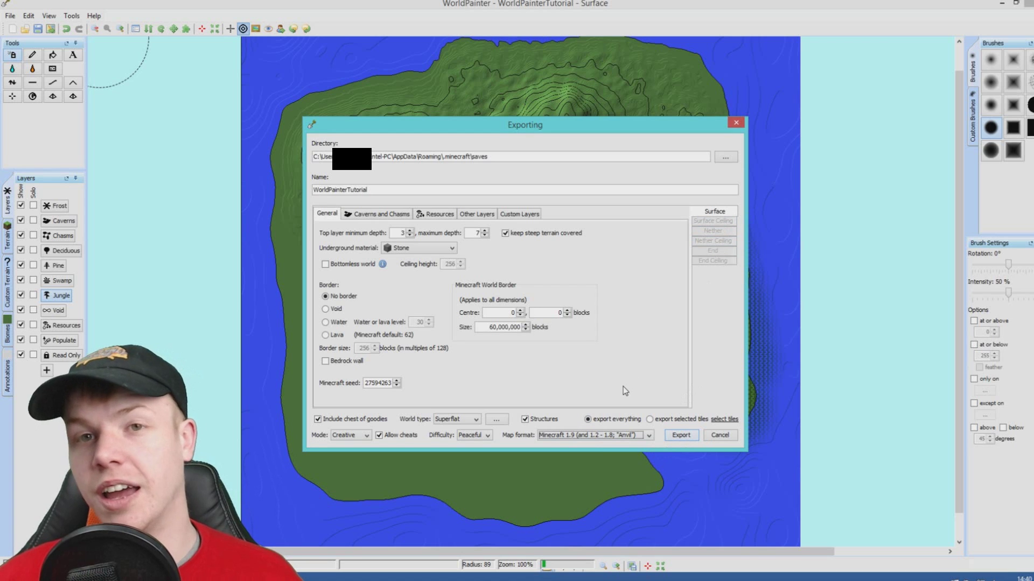
# Export the WorldPainterTutorial map, dismiss the success report, and minimize WorldPainter
pyautogui.click(681, 435)
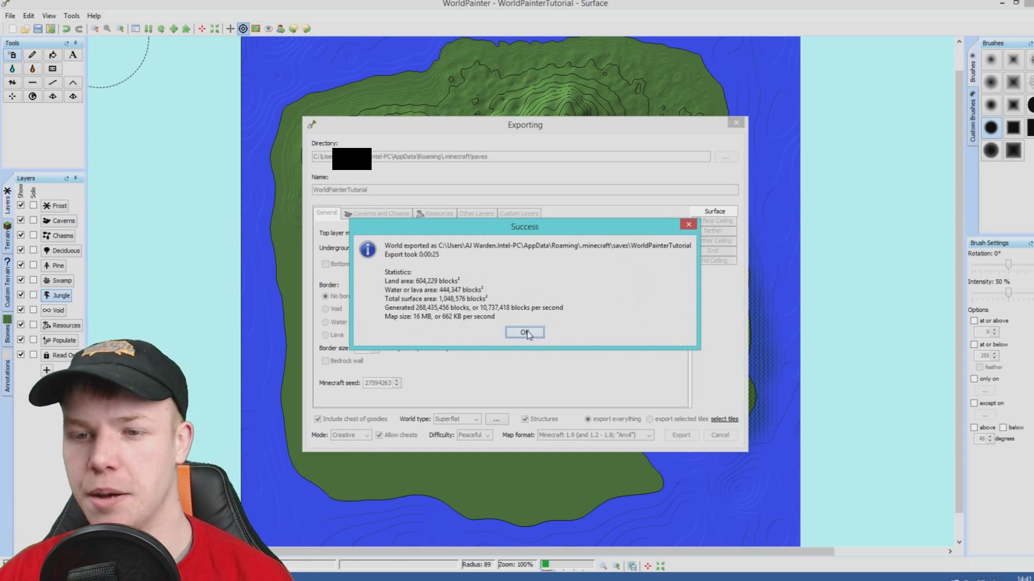
pyautogui.click(525, 333)
pyautogui.click(1002, 3)
# Launch Minecraft from the desktop, allow it to run, and play the 1.9 profile
pyautogui.doubleClick(935, 75)
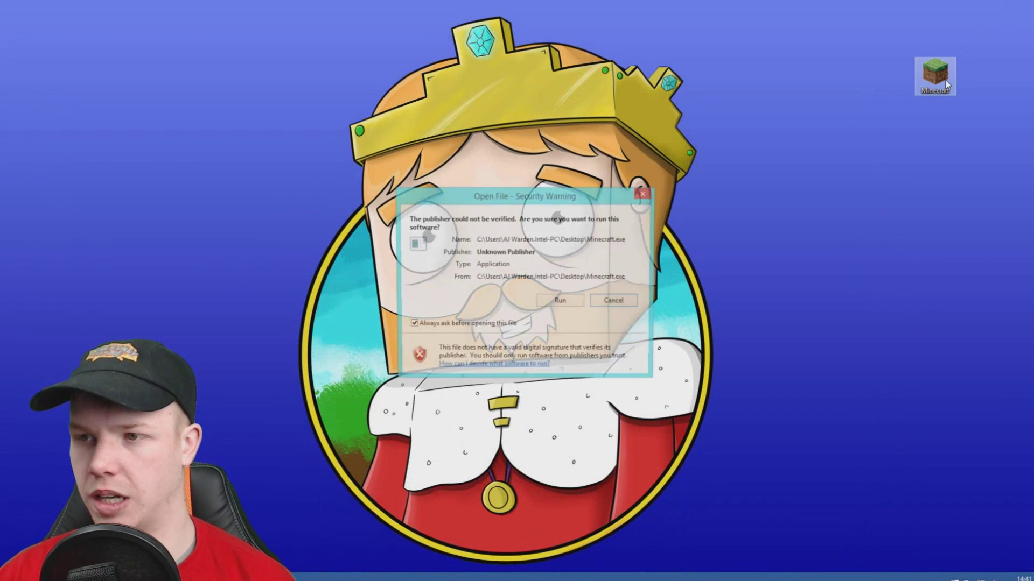
pyautogui.click(562, 302)
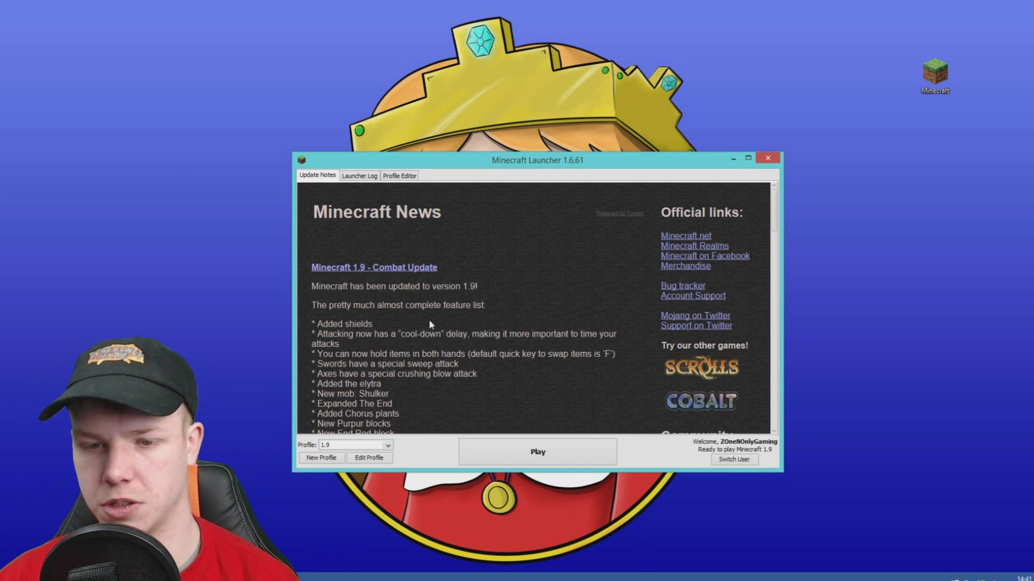
pyautogui.click(525, 456)
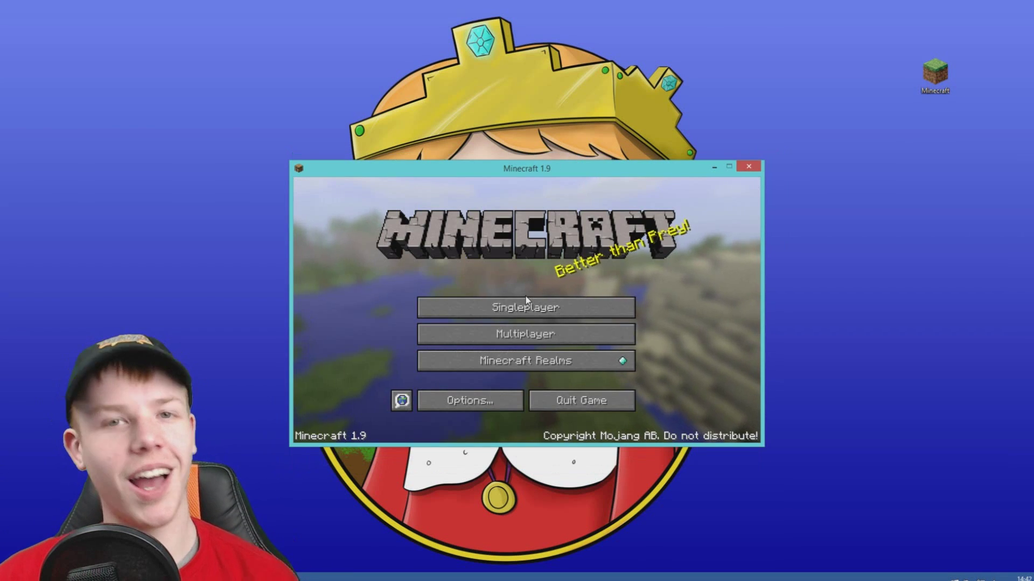
# Load the WorldPainterTutorial singleplayer world and walk forward through the forest
pyautogui.click(539, 307)
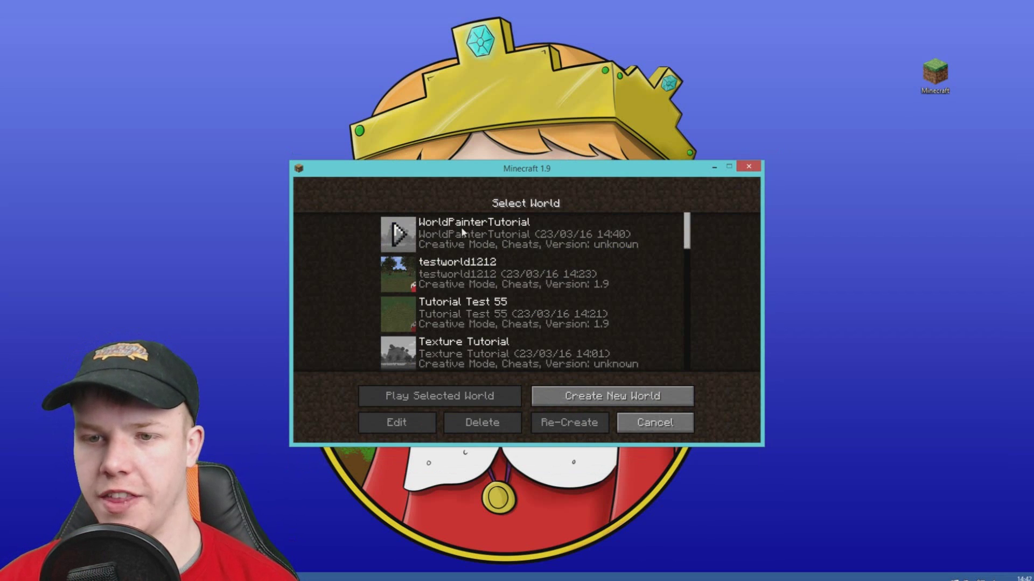
pyautogui.doubleClick(442, 232)
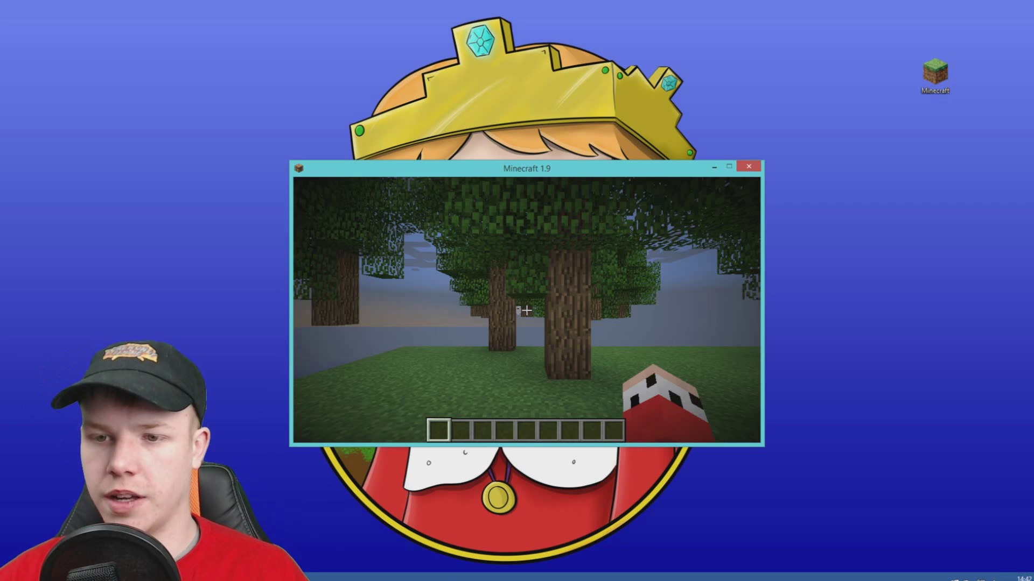
pyautogui.press('w')
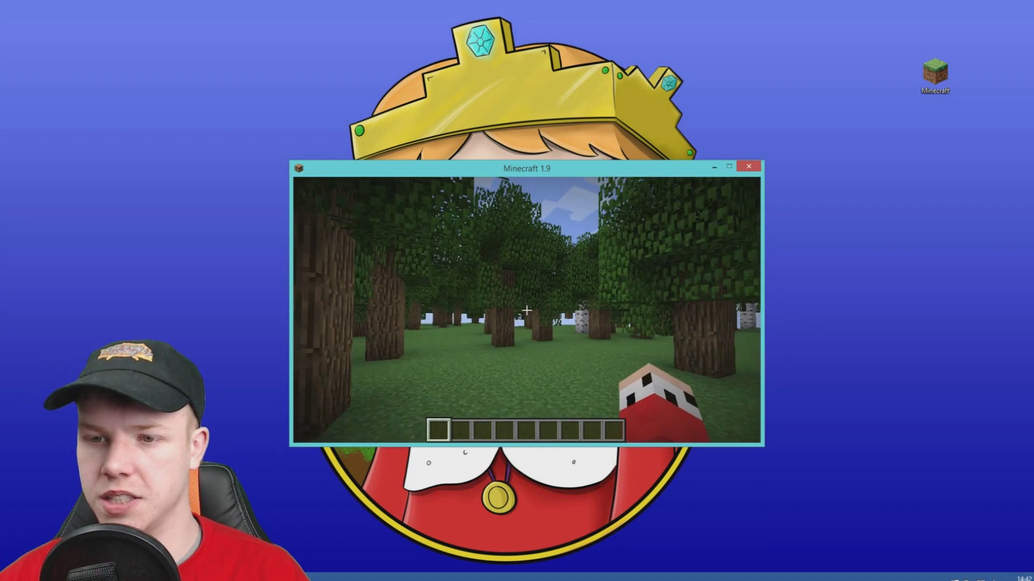
# Fly over the canopy, drop into a forest clearing, walk to the trees, and rise again
pyautogui.press('space')
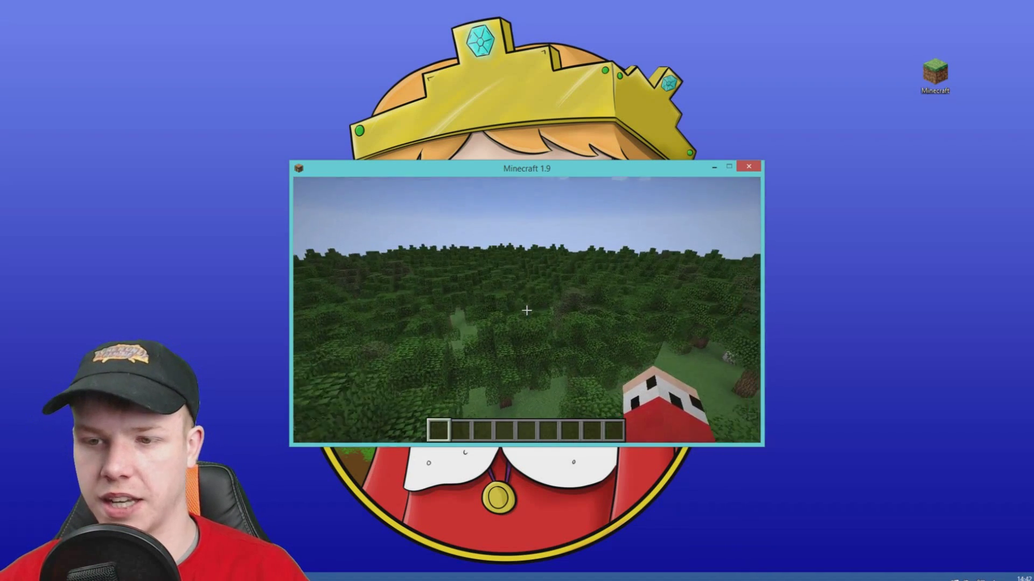
pyautogui.press('w')
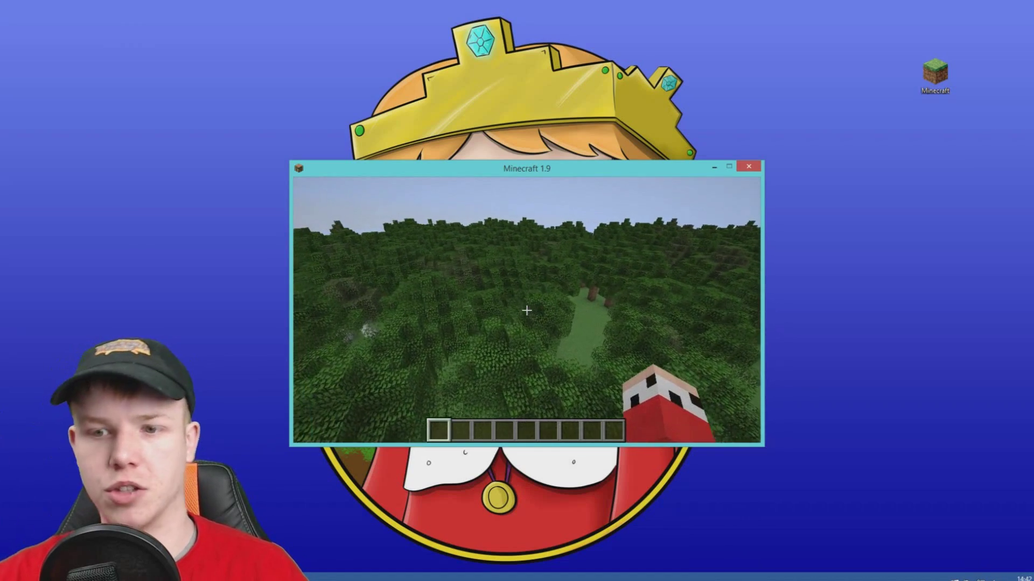
pyautogui.press('shift')
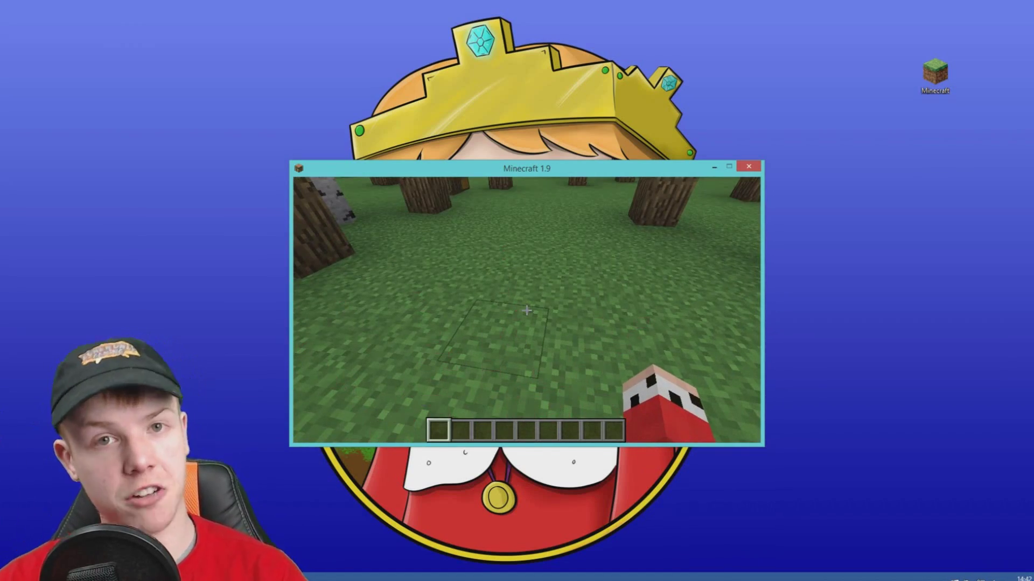
pyautogui.press('w')
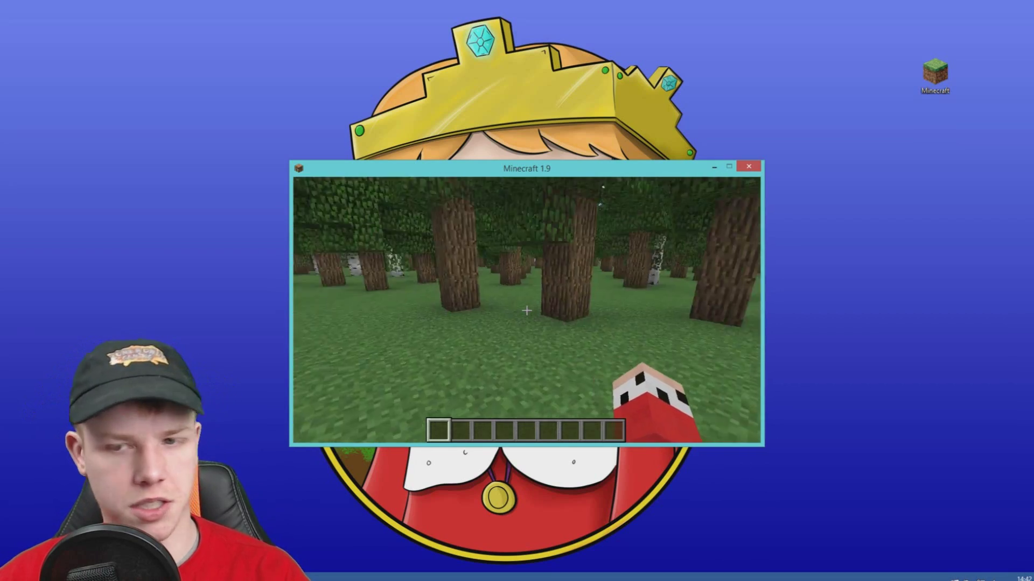
pyautogui.press('space')
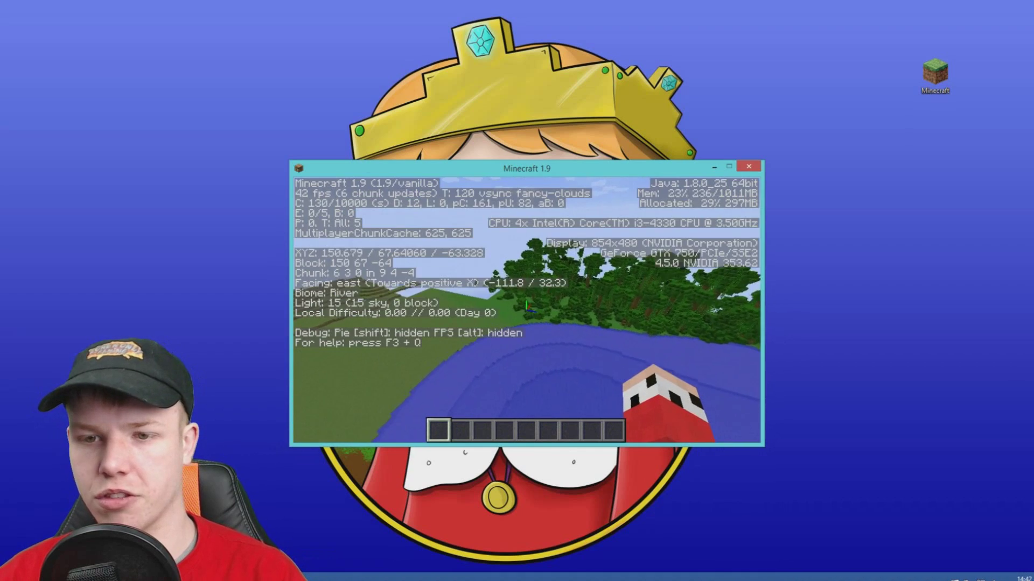
# Fly over the river and across the jungle into the plains, then hide the F3 readout
pyautogui.press('w')
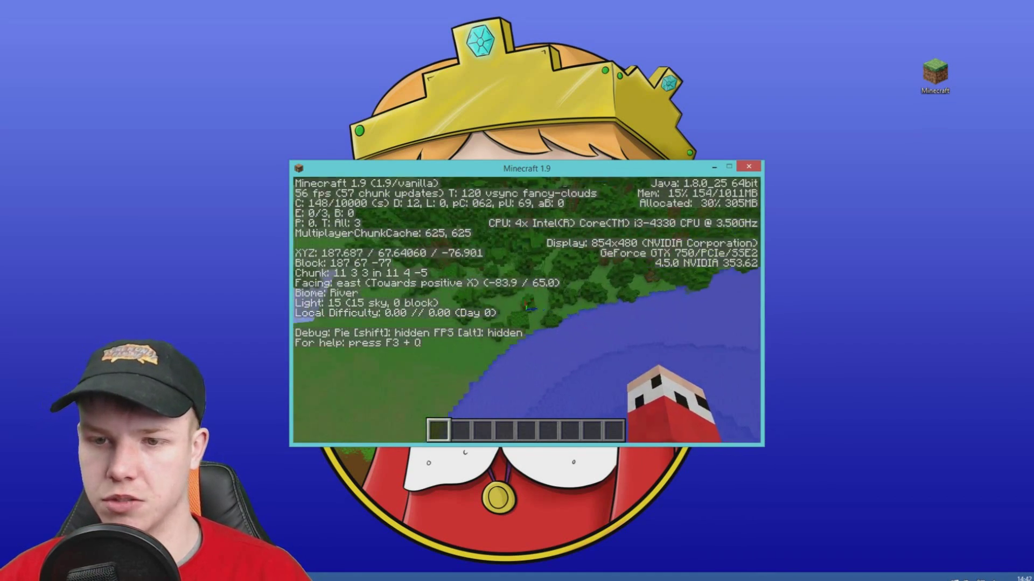
pyautogui.press('w')
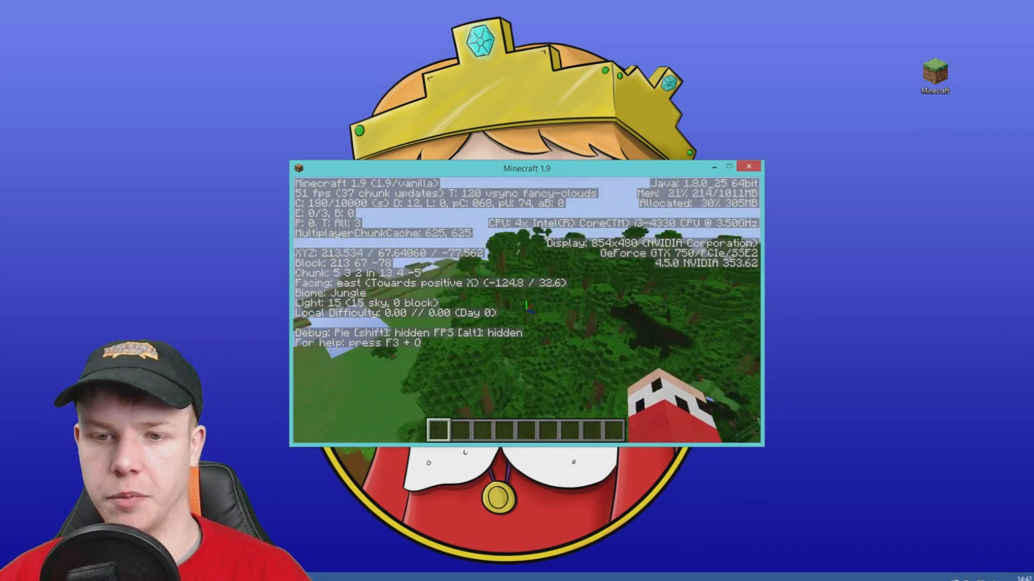
pyautogui.press('w')
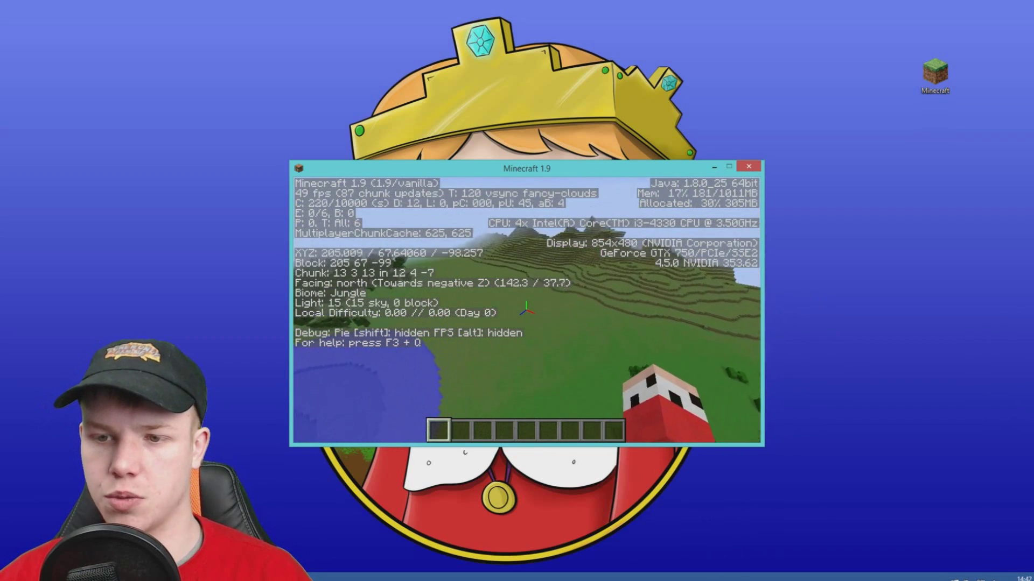
pyautogui.press('w')
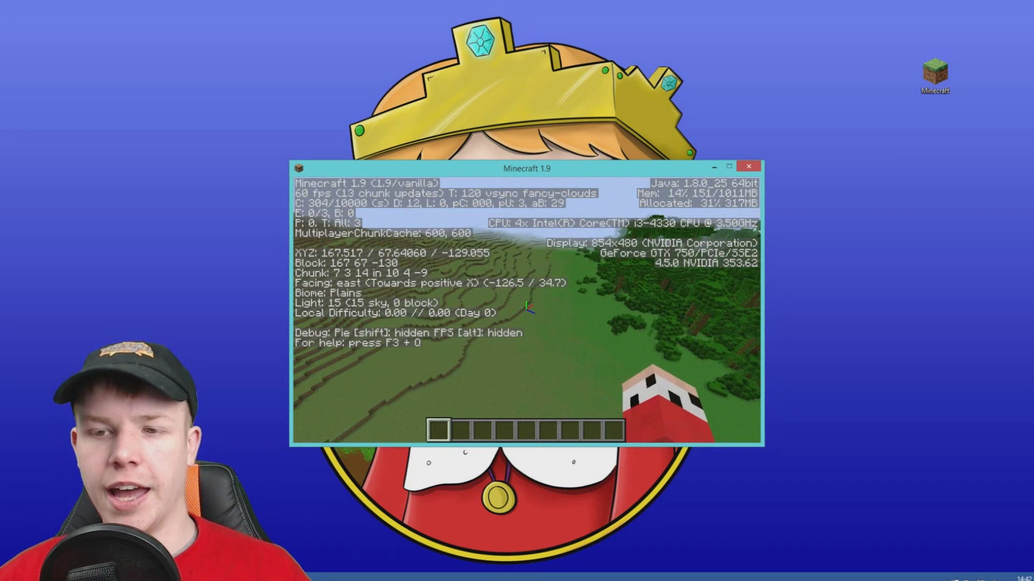
pyautogui.press('F3')
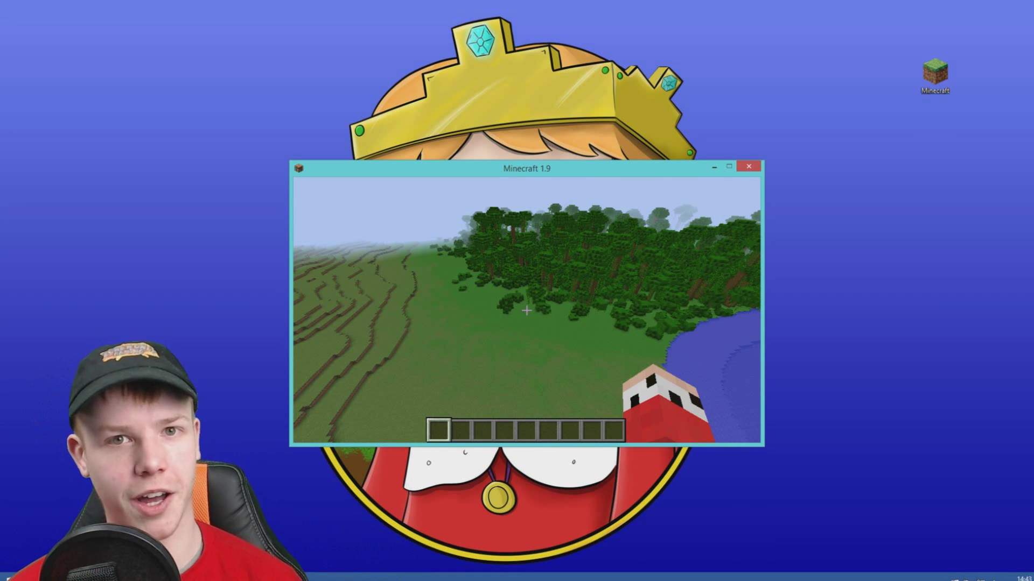
pyautogui.press('F3')
pyautogui.press('F3')
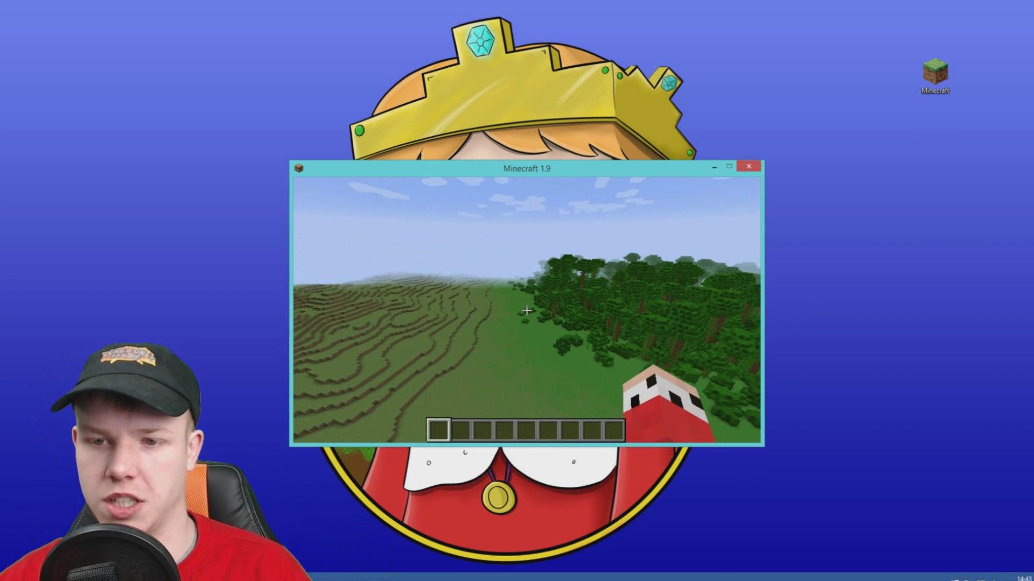